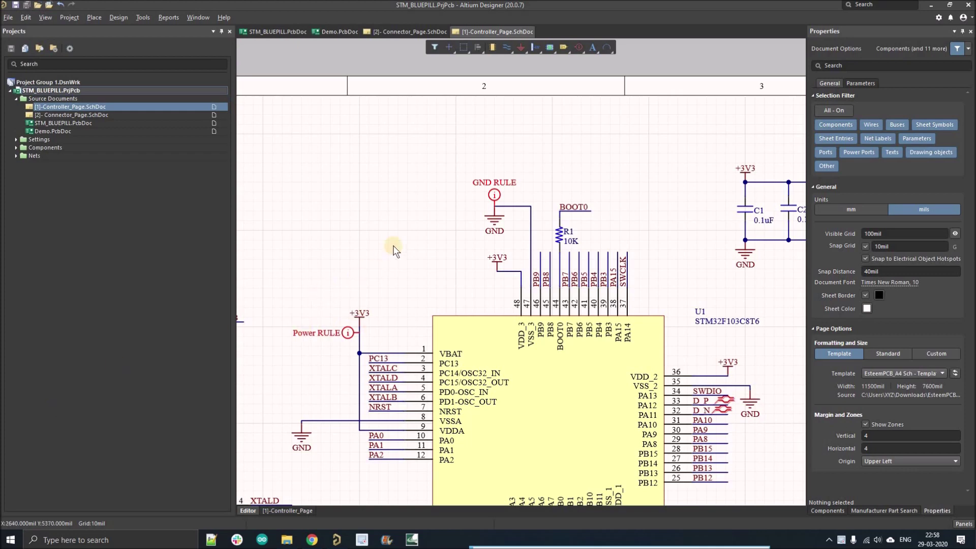
Open the NextPCB $5 registration link from the video description.
{"action": "scroll", "coordinate": [426, 283], "scroll_direction": "up", "scroll_amount": 2, "text": "ctrl"}
{"action": "scroll", "coordinate": [548, 259], "scroll_direction": "up", "scroll_amount": 3, "text": "ctrl"}
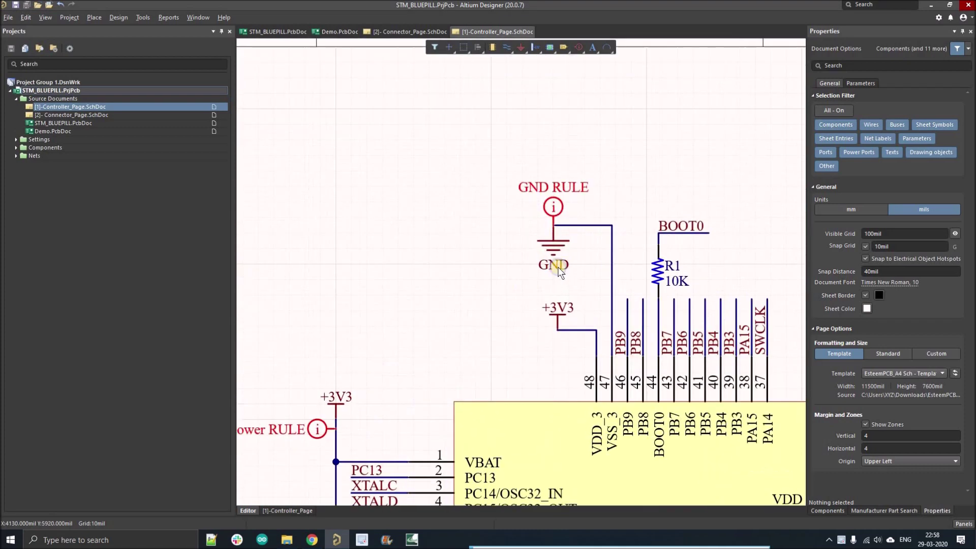
{"action": "scroll", "coordinate": [624, 215], "scroll_direction": "up", "scroll_amount": 1, "text": "ctrl"}
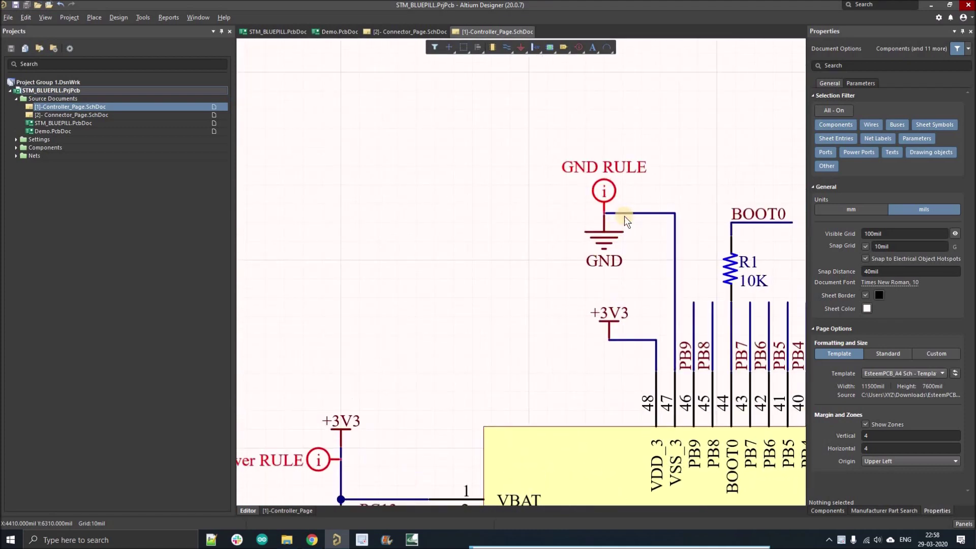
{"action": "scroll", "coordinate": [622, 217], "scroll_direction": "down", "scroll_amount": 1, "text": "ctrl"}
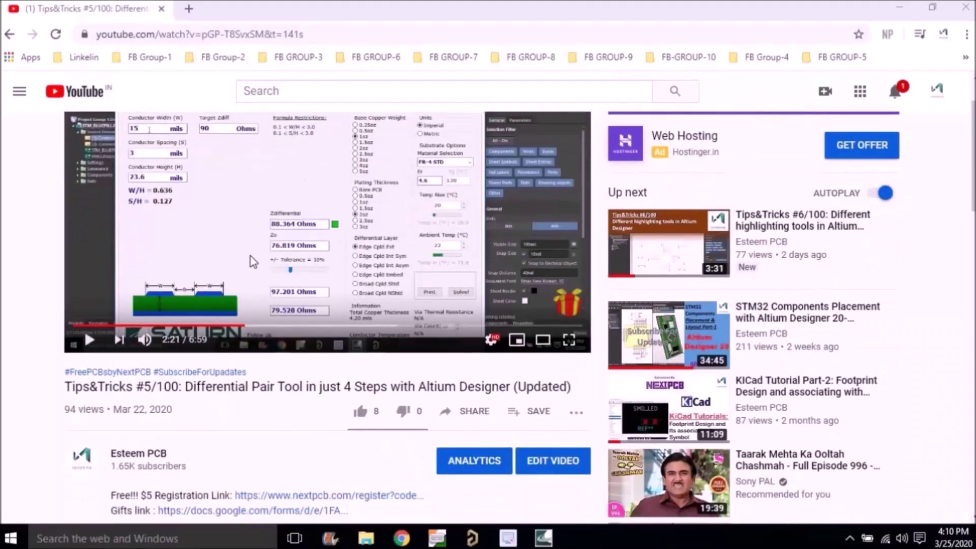
{"action": "scroll", "coordinate": [246, 239], "scroll_direction": "down", "scroll_amount": 5}
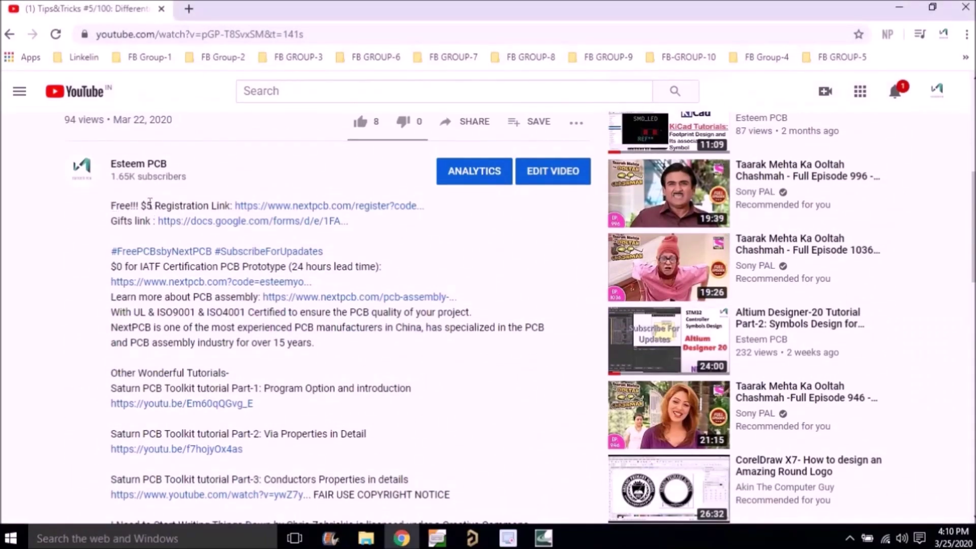
{"action": "left_click_drag", "start_coordinate": [111, 206], "coordinate": [431, 203]}
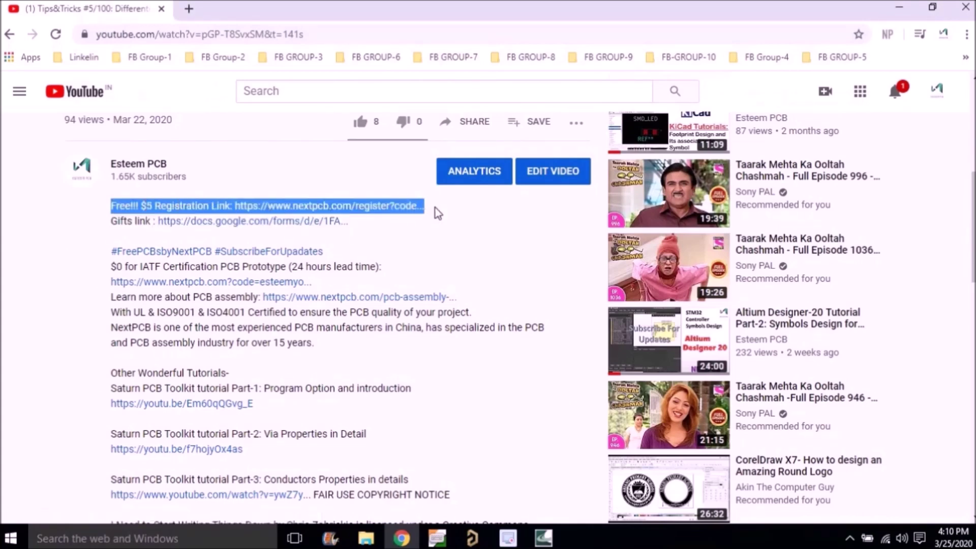
{"action": "left_click", "coordinate": [438, 227]}
{"action": "left_click", "coordinate": [327, 207]}
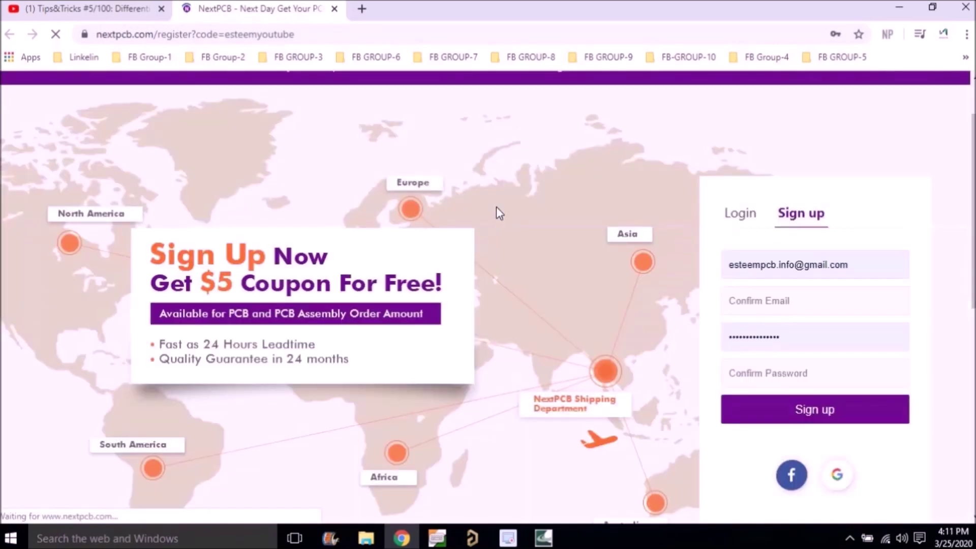
Sign up with an e-mail address and password, pass the reCAPTCHA, then view My Coupons.
{"action": "left_click", "coordinate": [850, 265]}
{"action": "key", "text": "BackSpace"}
{"action": "key", "text": "BackSpace"}
{"action": "key", "text": "BackSpace"}
{"action": "key", "text": "BackSpace"}
{"action": "key", "text": "BackSpace"}
{"action": "key", "text": "BackSpace"}
{"action": "key", "text": "BackSpace"}
{"action": "key", "text": "BackSpace"}
{"action": "key", "text": "BackSpace"}
{"action": "key", "text": "BackSpace"}
{"action": "key", "text": "BackSpace"}
{"action": "key", "text": "BackSpace"}
{"action": "key", "text": "BackSpace"}
{"action": "key", "text": "BackSpace"}
{"action": "key", "text": "BackSpace"}
{"action": "key", "text": "BackSpace"}
{"action": "key", "text": "BackSpace"}
{"action": "key", "text": "BackSpace"}
{"action": "key", "text": "BackSpace"}
{"action": "key", "text": "BackSpace"}
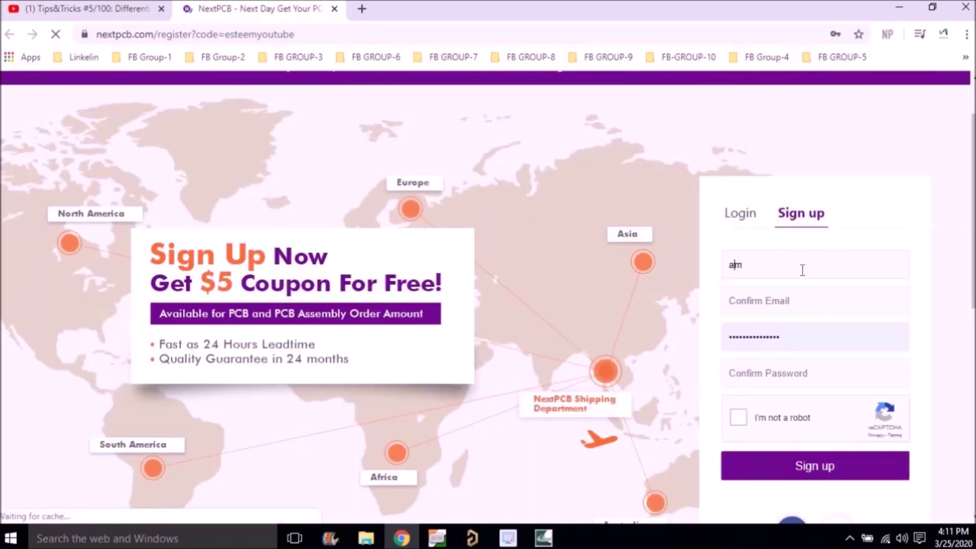
{"action": "left_click", "coordinate": [818, 306]}
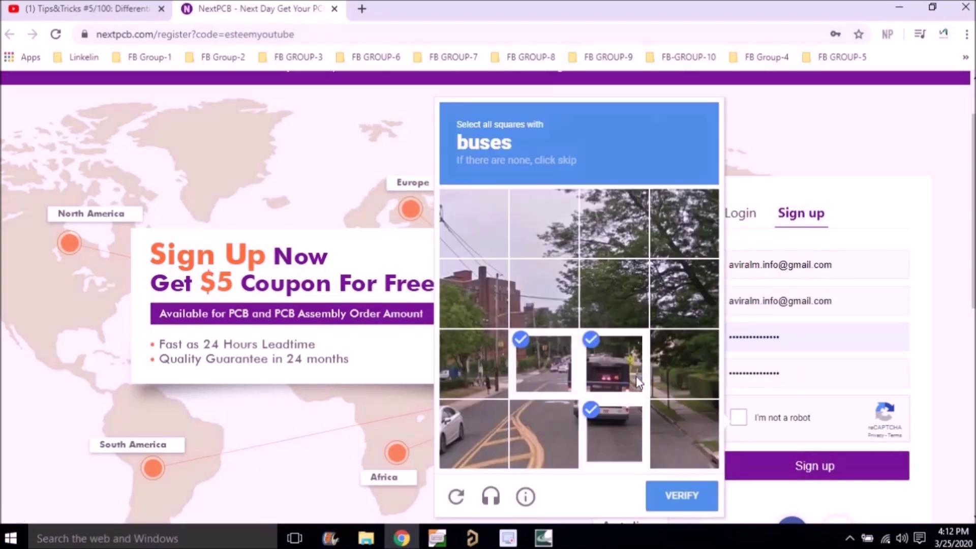
{"action": "left_click", "coordinate": [687, 502]}
{"action": "left_click", "coordinate": [809, 466]}
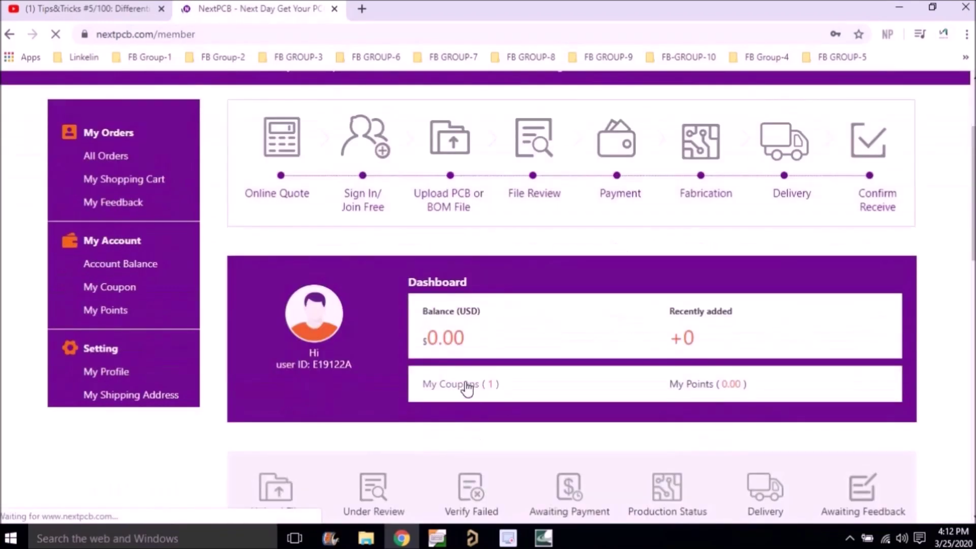
{"action": "left_click", "coordinate": [467, 388]}
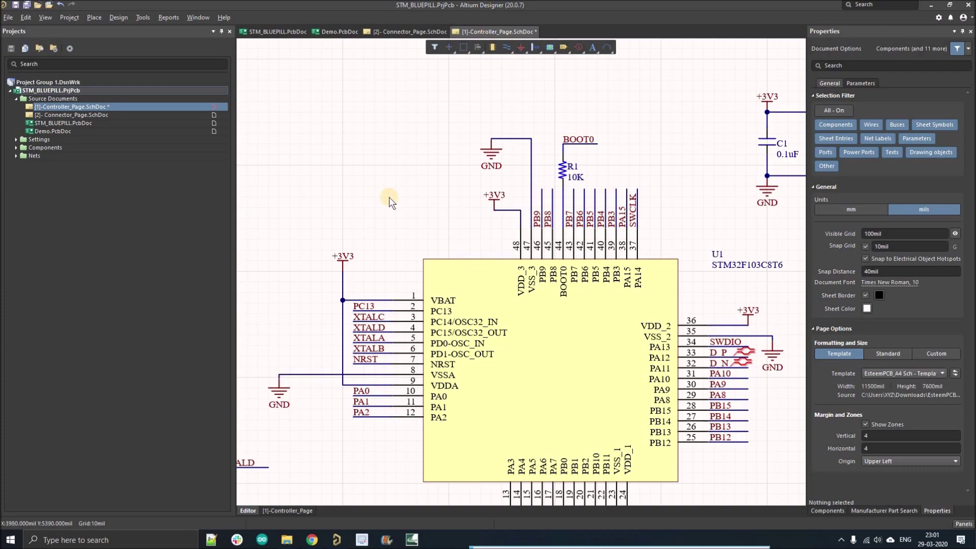
Open the Demo.PcbDoc board layout from the Projects panel.
{"action": "left_click", "coordinate": [401, 170]}
{"action": "scroll", "coordinate": [402, 169], "scroll_direction": "down", "scroll_amount": 4, "text": "ctrl"}
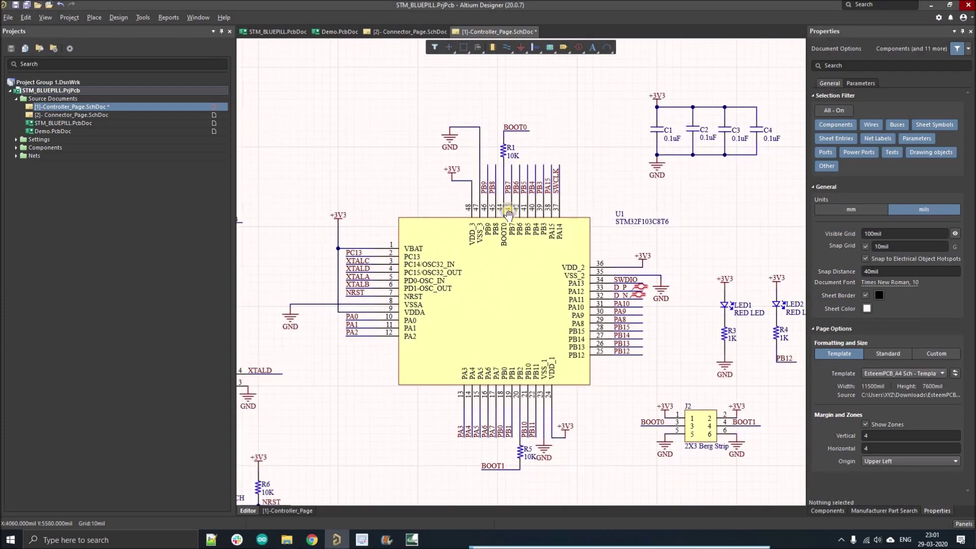
{"action": "scroll", "coordinate": [441, 166], "scroll_direction": "down", "scroll_amount": 2, "text": "ctrl"}
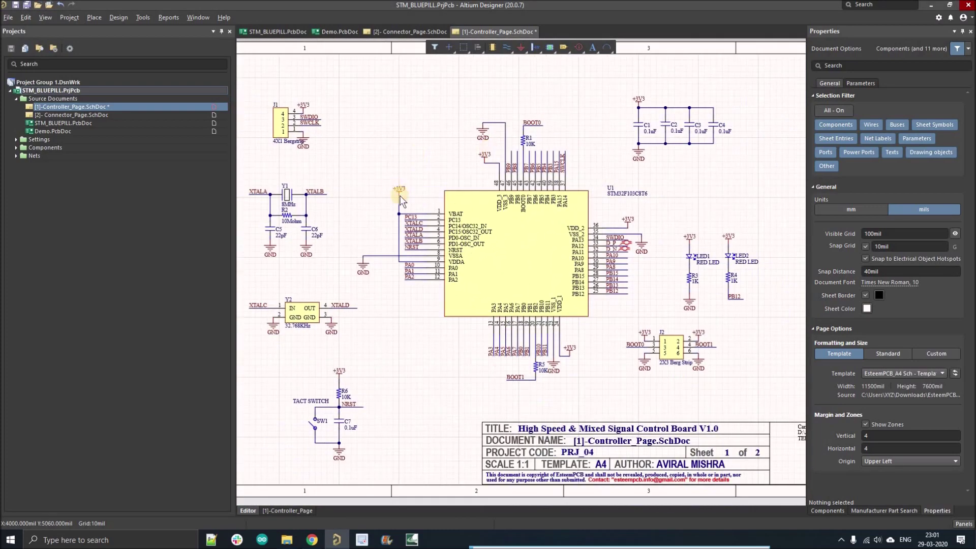
{"action": "scroll", "coordinate": [399, 196], "scroll_direction": "down", "scroll_amount": 2, "text": "ctrl"}
{"action": "double_click", "coordinate": [92, 131]}
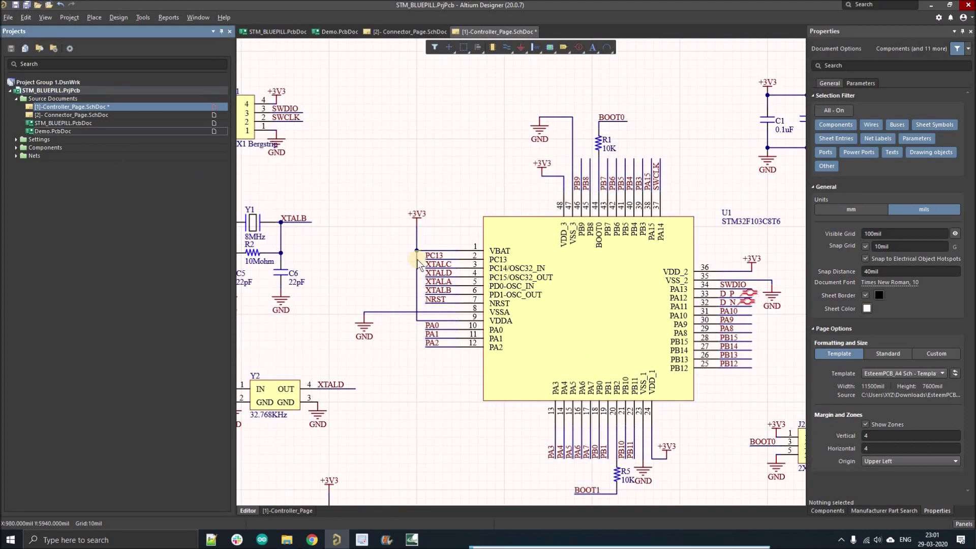
{"action": "scroll", "coordinate": [409, 252], "scroll_direction": "down", "scroll_amount": 3, "text": "ctrl"}
{"action": "scroll", "coordinate": [491, 241], "scroll_direction": "up", "scroll_amount": 3, "text": "ctrl"}
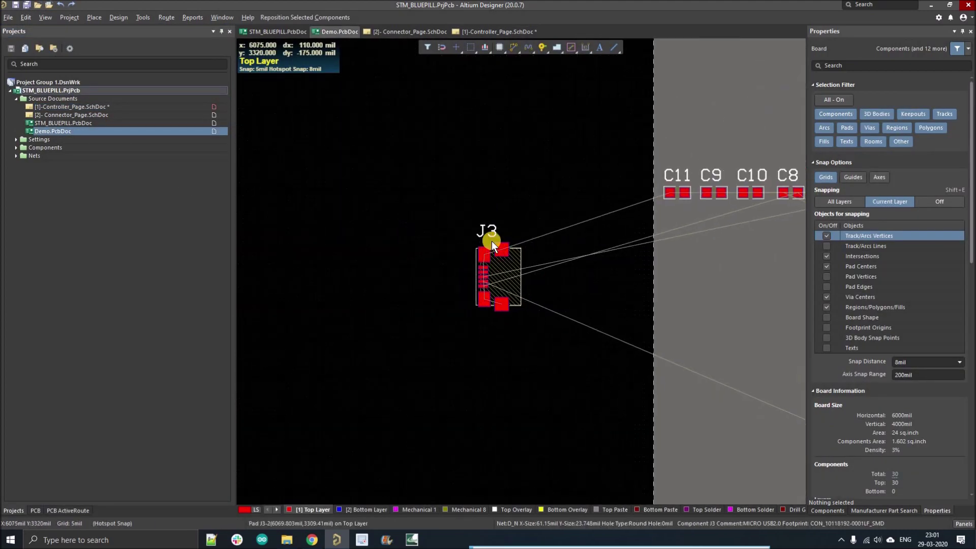
Route a short GND track leftward from pad 7 of J3.
{"action": "left_click", "coordinate": [515, 47]}
{"action": "scroll", "coordinate": [490, 251], "scroll_direction": "up", "scroll_amount": 3, "text": "ctrl"}
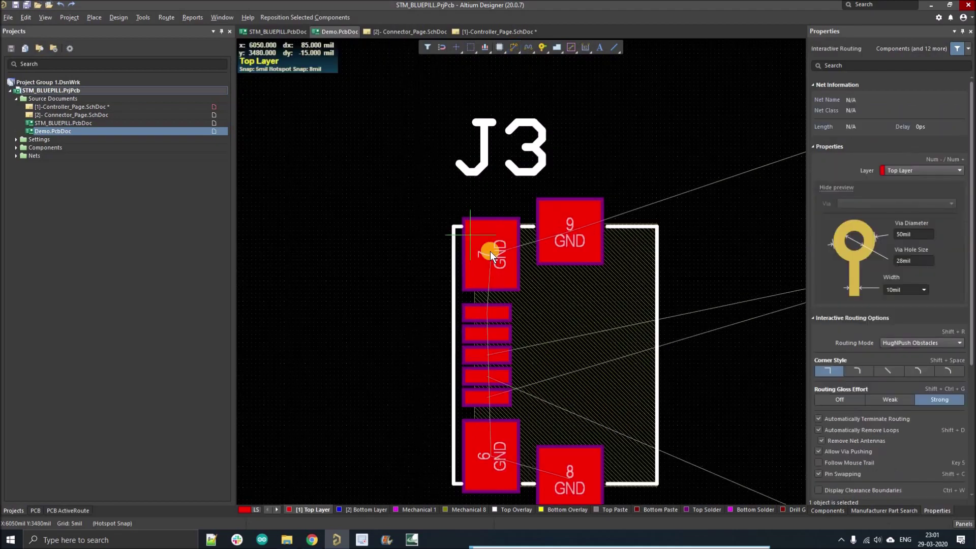
{"action": "left_click", "coordinate": [495, 262]}
{"action": "left_click", "coordinate": [363, 270]}
{"action": "right_click", "coordinate": [363, 271]}
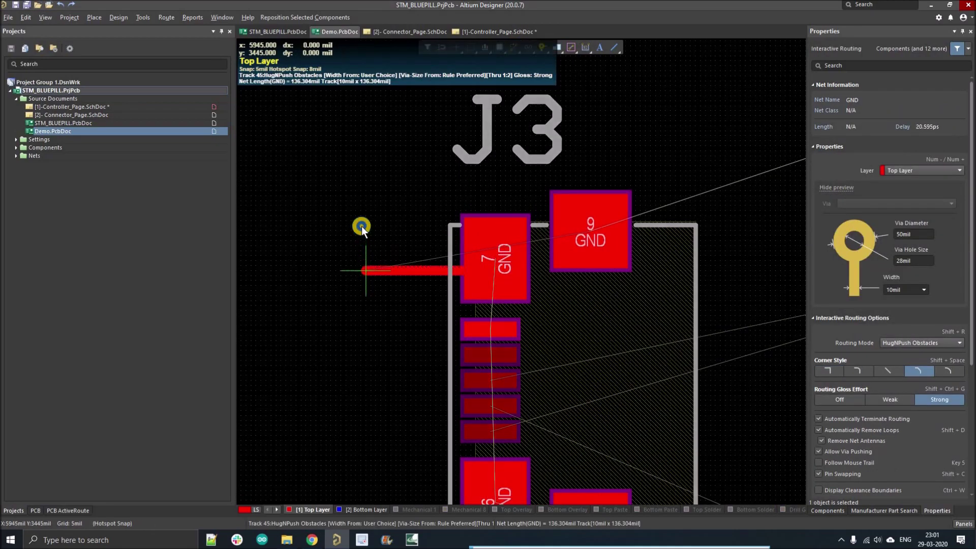
{"action": "right_click", "coordinate": [631, 283]}
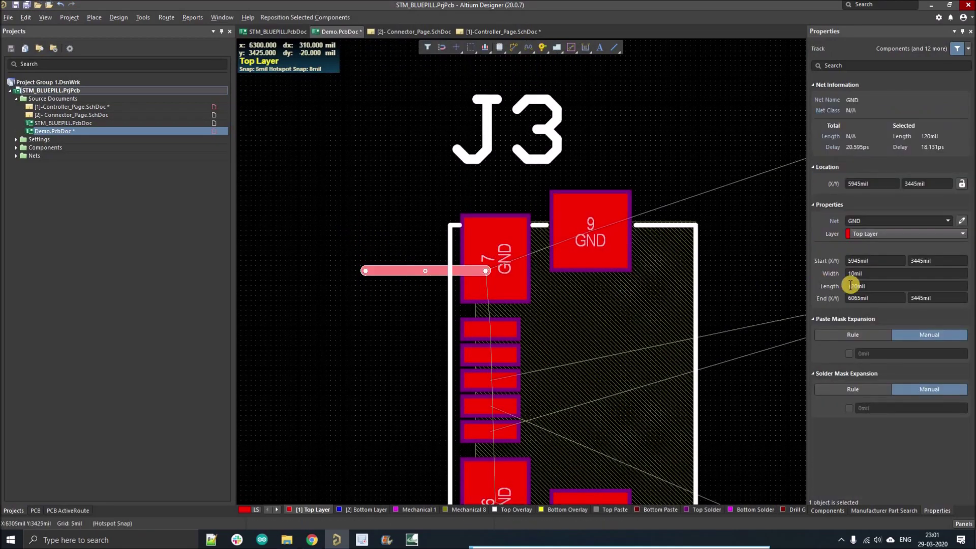
Set the new GND track's width to 20mil.
{"action": "double_click", "coordinate": [856, 272]}
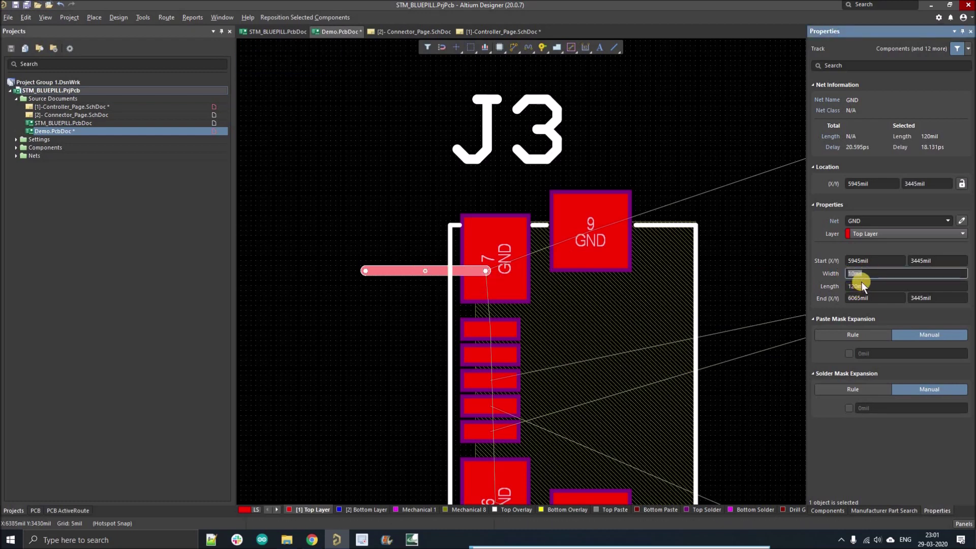
{"action": "key", "text": "Return"}
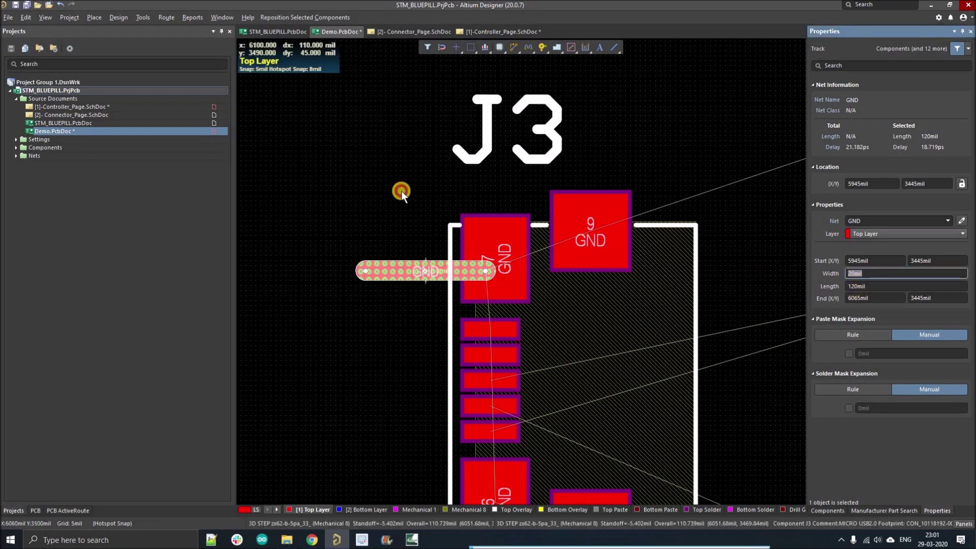
{"action": "left_click", "coordinate": [409, 249]}
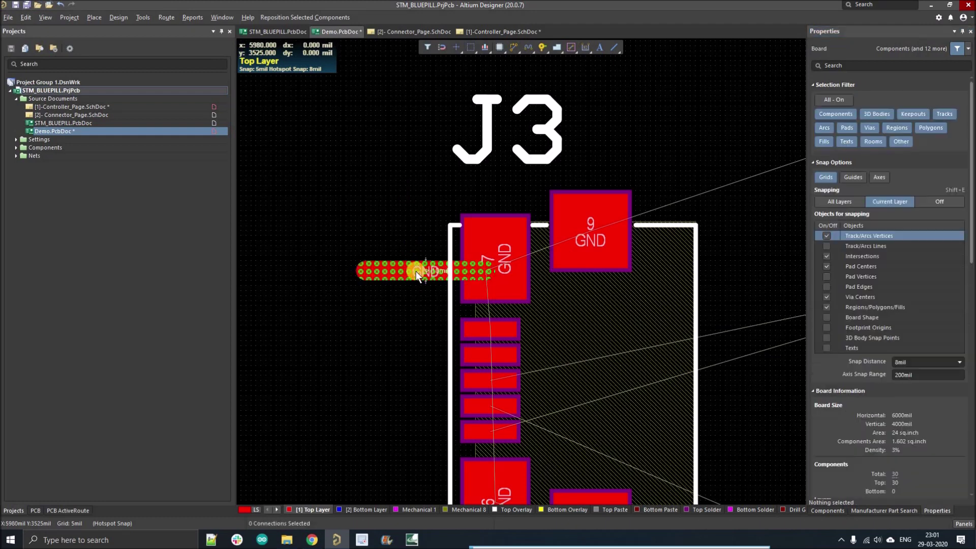
{"action": "left_click", "coordinate": [119, 17]}
Show the Routing > Width rule with its 10mil widths in the Rules and Constraints Editor.
{"action": "left_click", "coordinate": [145, 57]}
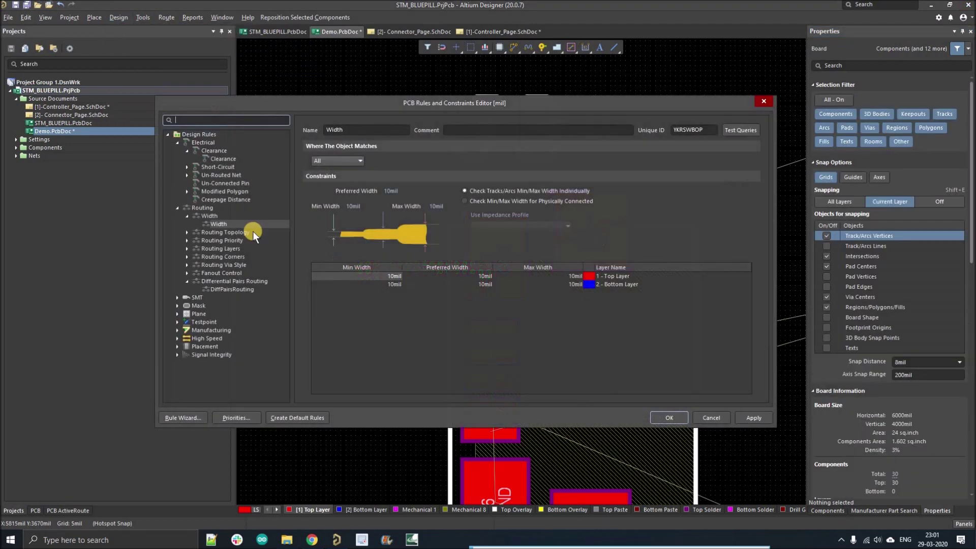
{"action": "left_click", "coordinate": [228, 226]}
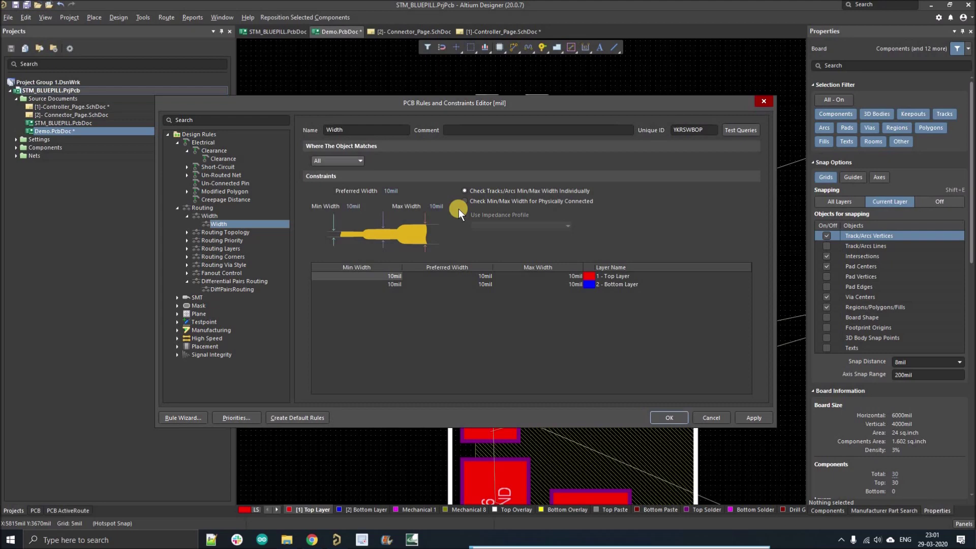
Close the rules editor and delete the wide GND track at J3.
{"action": "key", "text": "Return"}
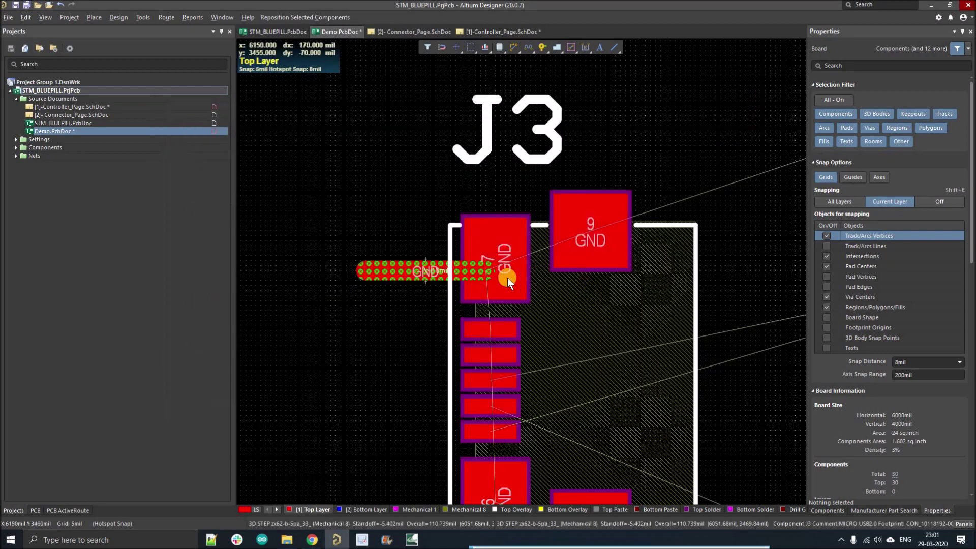
{"action": "scroll", "coordinate": [470, 270], "scroll_direction": "down", "scroll_amount": 2, "text": "ctrl"}
{"action": "scroll", "coordinate": [470, 270], "scroll_direction": "up", "scroll_amount": 3, "text": "ctrl"}
{"action": "left_click", "coordinate": [470, 270]}
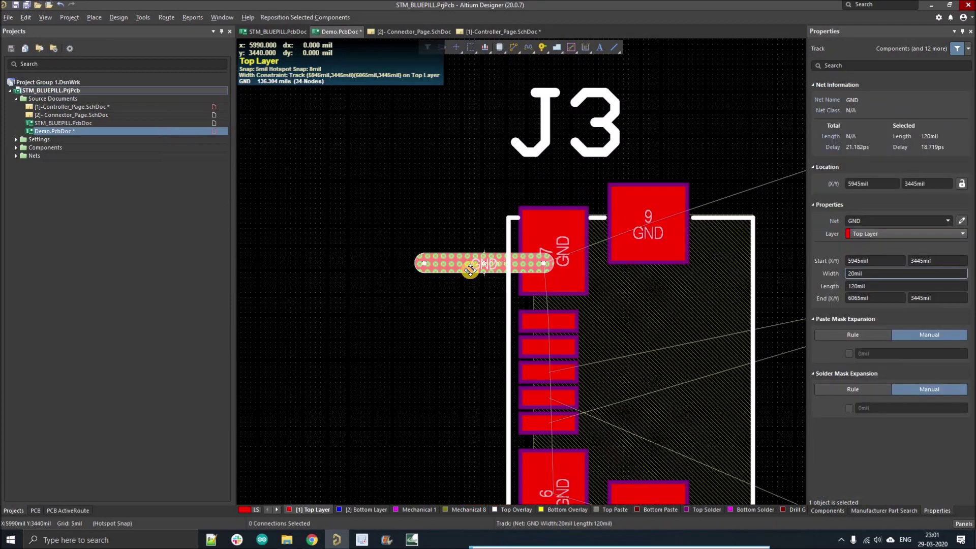
{"action": "key", "text": "Delete"}
Open the [1]-Controller_Page.SchDoc schematic.
{"action": "scroll", "coordinate": [483, 281], "scroll_direction": "down", "scroll_amount": 2, "text": "ctrl"}
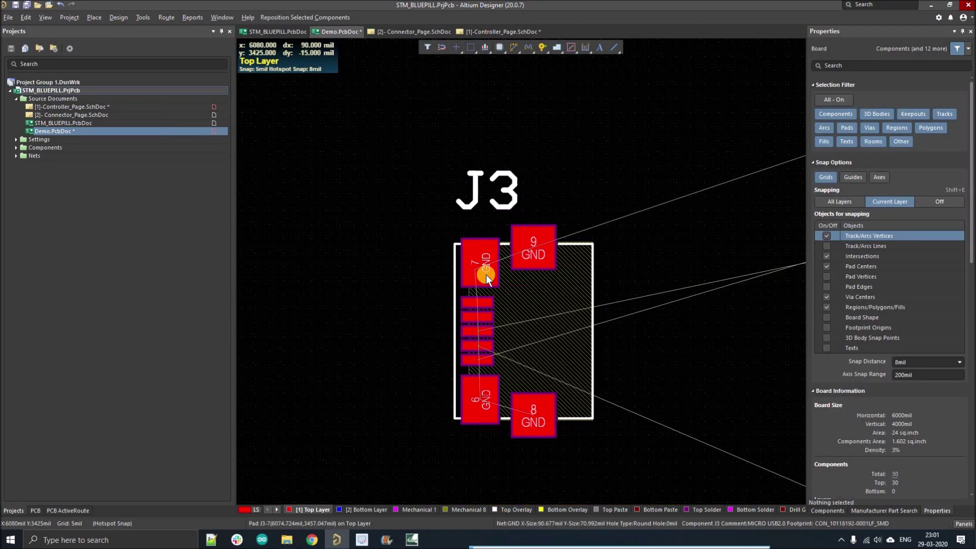
{"action": "scroll", "coordinate": [485, 274], "scroll_direction": "up", "scroll_amount": 2, "text": "ctrl"}
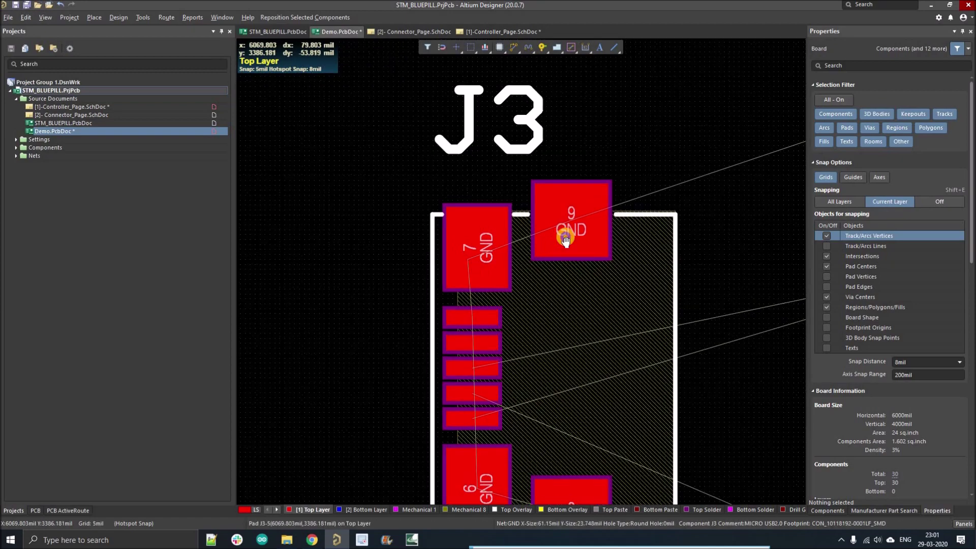
{"action": "scroll", "coordinate": [547, 291], "scroll_direction": "up", "scroll_amount": 4, "text": "ctrl"}
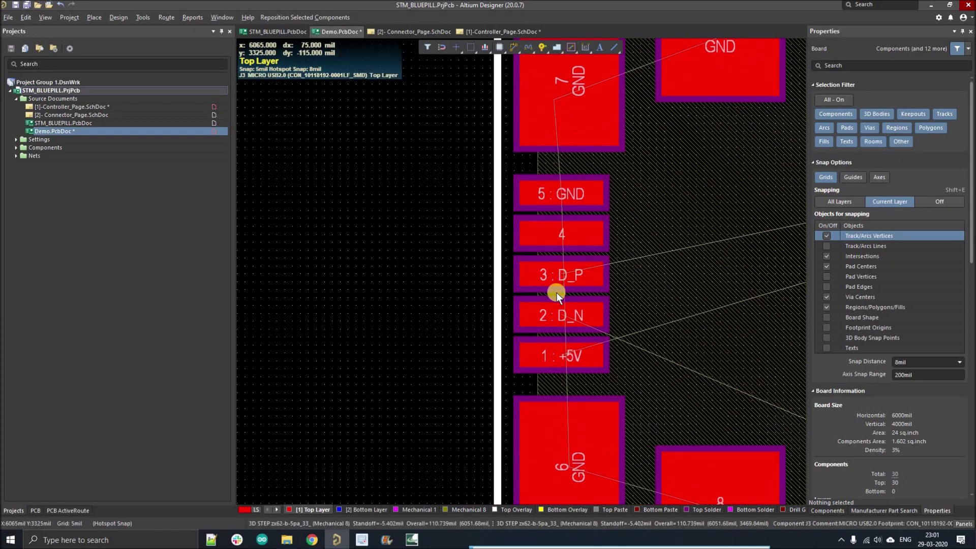
{"action": "scroll", "coordinate": [276, 181], "scroll_direction": "down", "scroll_amount": 1, "text": "ctrl"}
{"action": "double_click", "coordinate": [95, 108]}
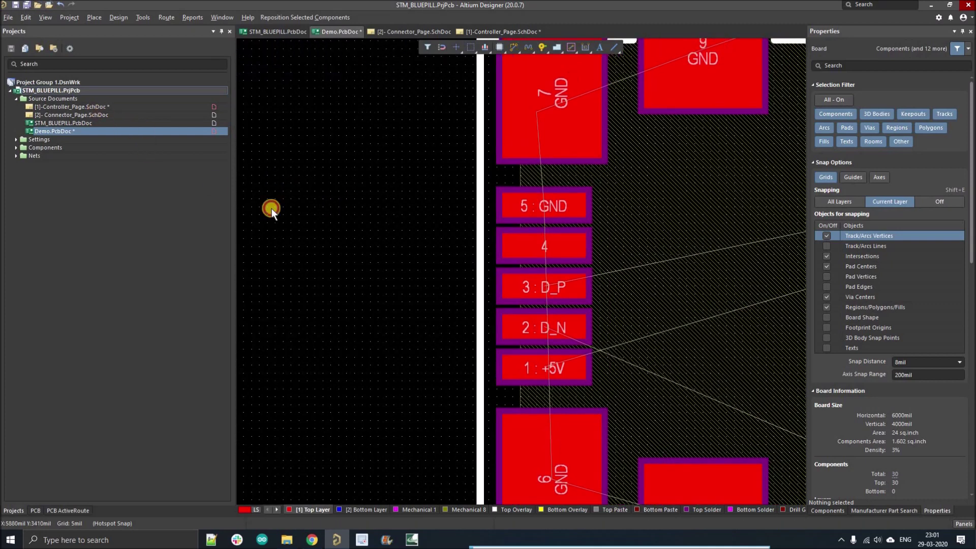
{"action": "right_click_drag", "start_coordinate": [428, 159], "coordinate": [388, 160]}
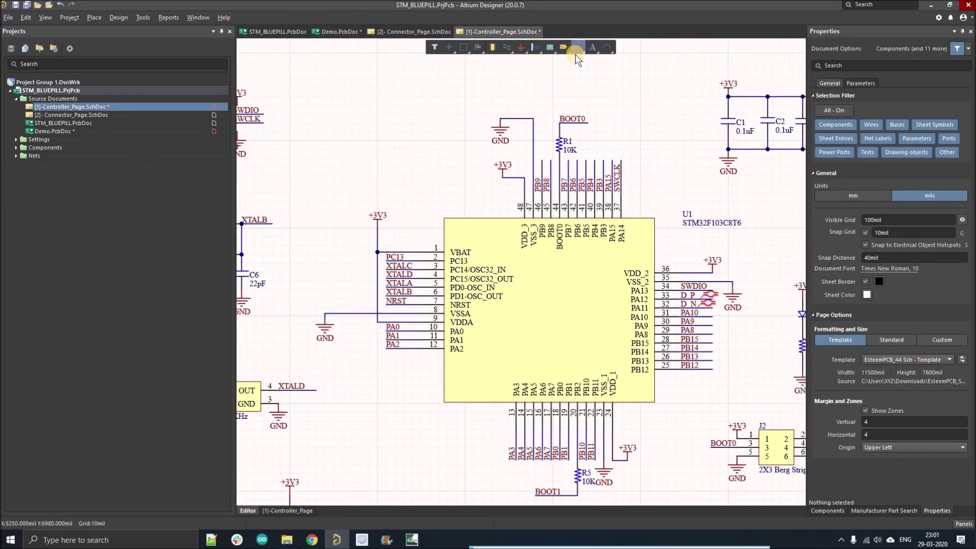
Place a Parameter Set directive on the GND wire above U1 pin 47.
{"action": "left_click", "coordinate": [578, 48]}
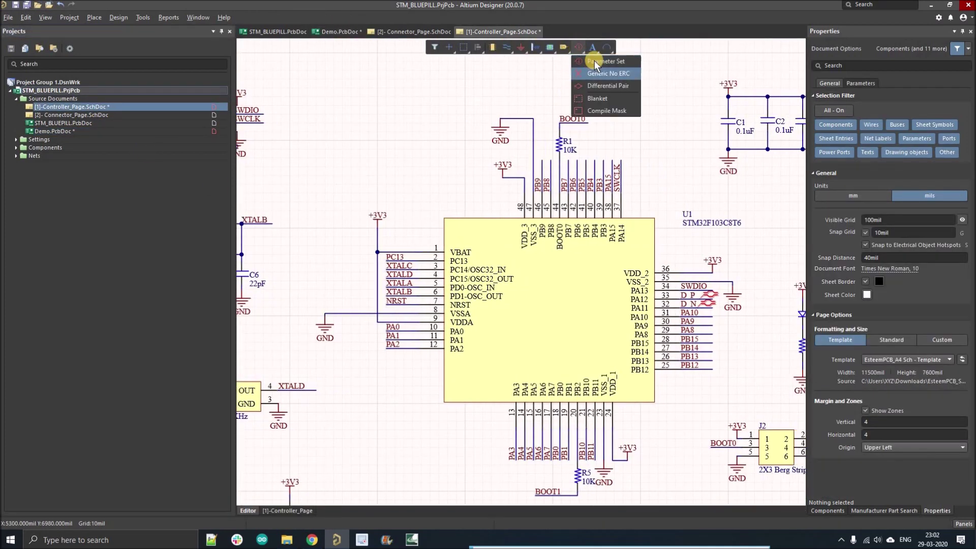
{"action": "left_click", "coordinate": [594, 60]}
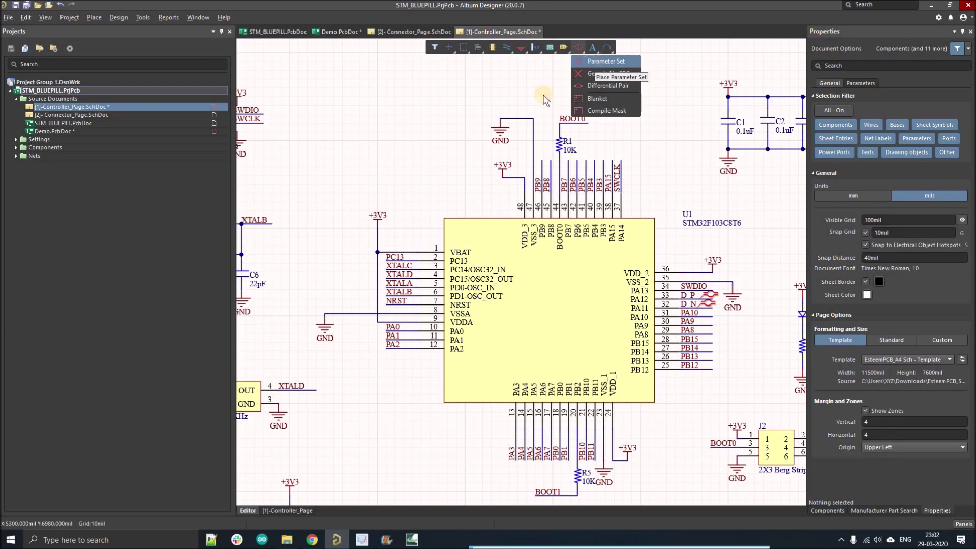
{"action": "scroll", "coordinate": [534, 127], "scroll_direction": "up", "scroll_amount": 2, "text": "ctrl"}
{"action": "left_click", "coordinate": [531, 128]}
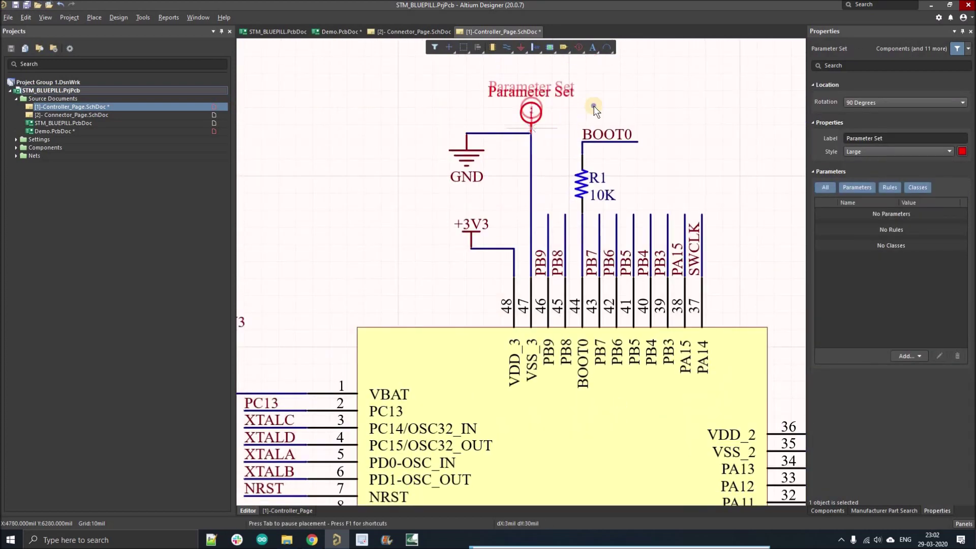
{"action": "key", "text": "Escape"}
Change the directive's label to 'gnd rule'.
{"action": "left_click", "coordinate": [864, 149]}
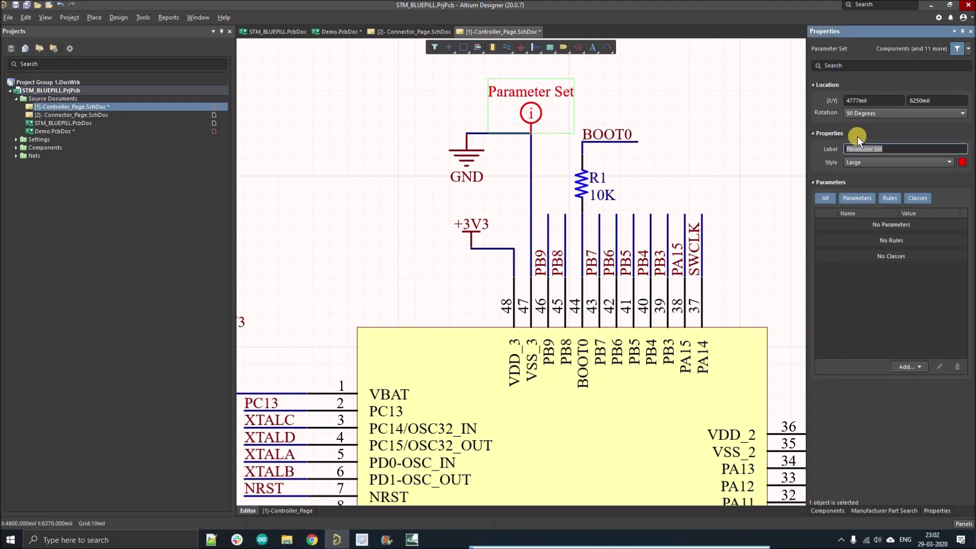
{"action": "type", "text": "g"}
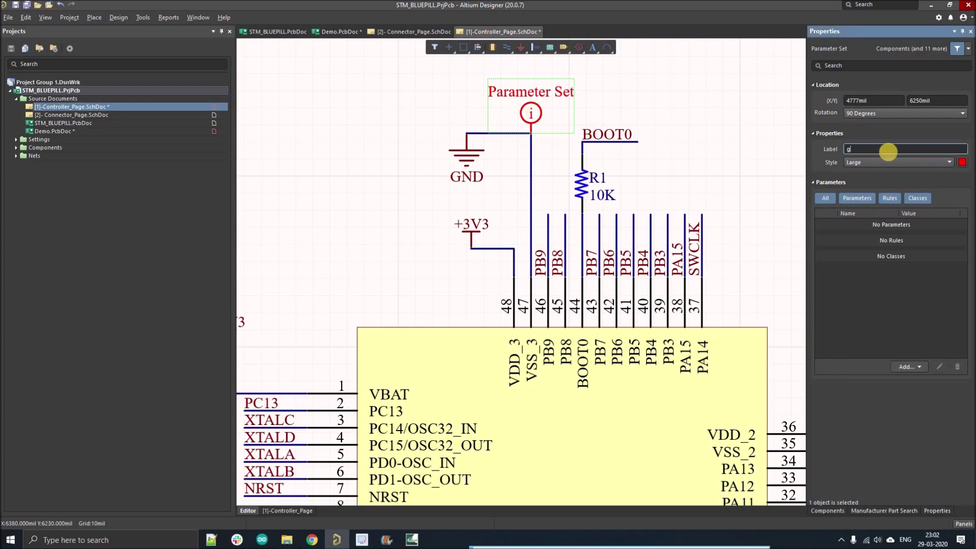
{"action": "type", "text": "nd rule"}
{"action": "key", "text": "Return"}
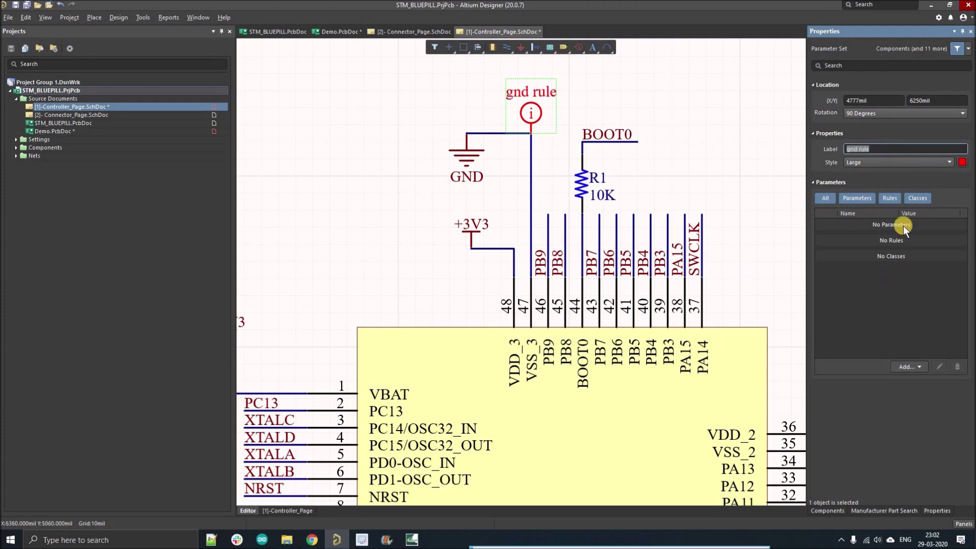
{"action": "left_click", "coordinate": [892, 229]}
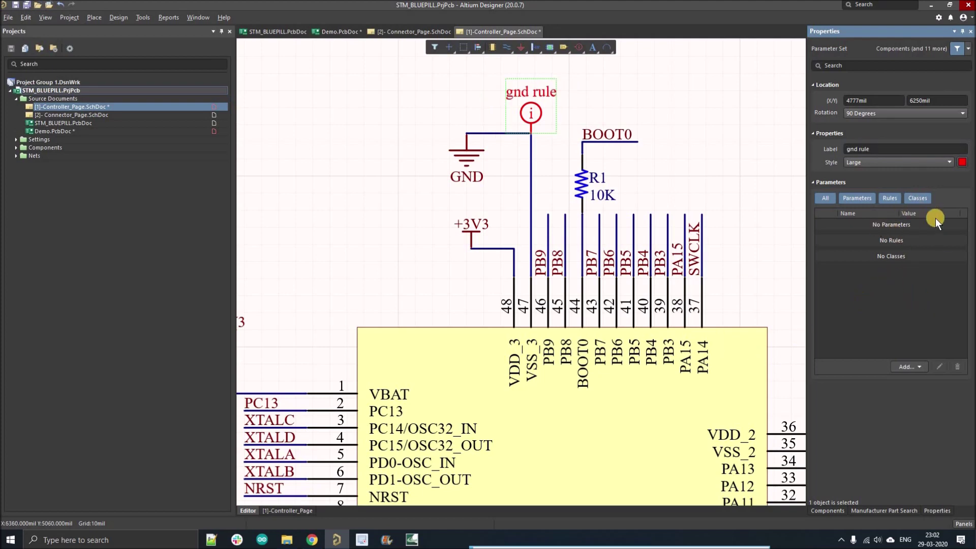
Add a Routing Width Constraint rule to the gnd rule directive.
{"action": "left_click", "coordinate": [914, 366]}
{"action": "left_click", "coordinate": [917, 407]}
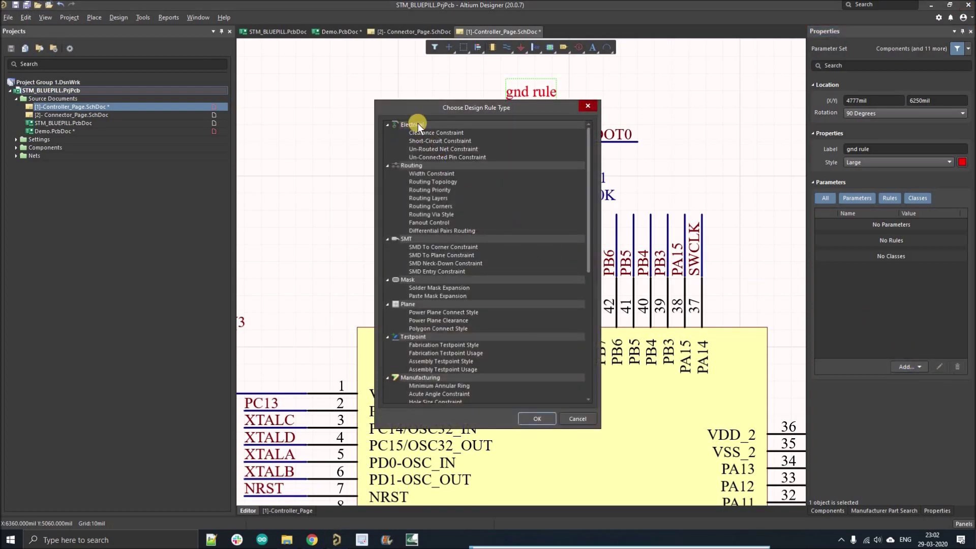
{"action": "left_click_drag", "start_coordinate": [589, 231], "coordinate": [603, 228]}
{"action": "left_click", "coordinate": [452, 174]}
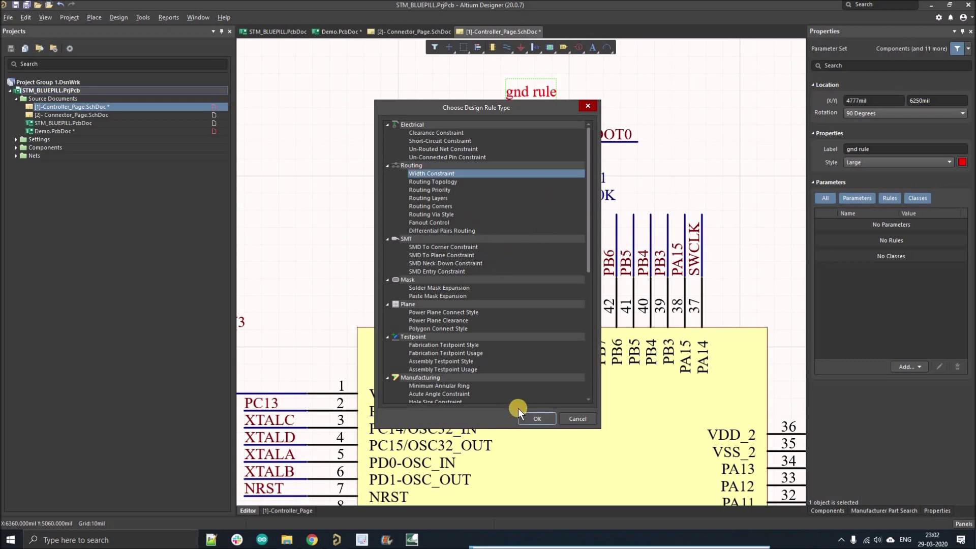
{"action": "left_click", "coordinate": [532, 413]}
{"action": "left_click", "coordinate": [358, 189]}
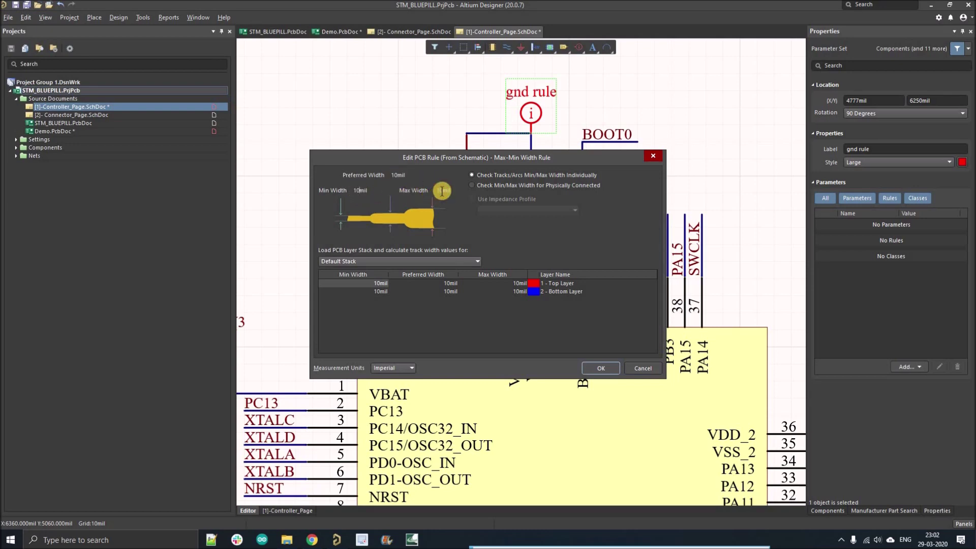
Set the width rule to 30mil maximum and 20mil preferred, accept it, and save all.
{"action": "left_click", "coordinate": [442, 190]}
{"action": "type", "text": "30"}
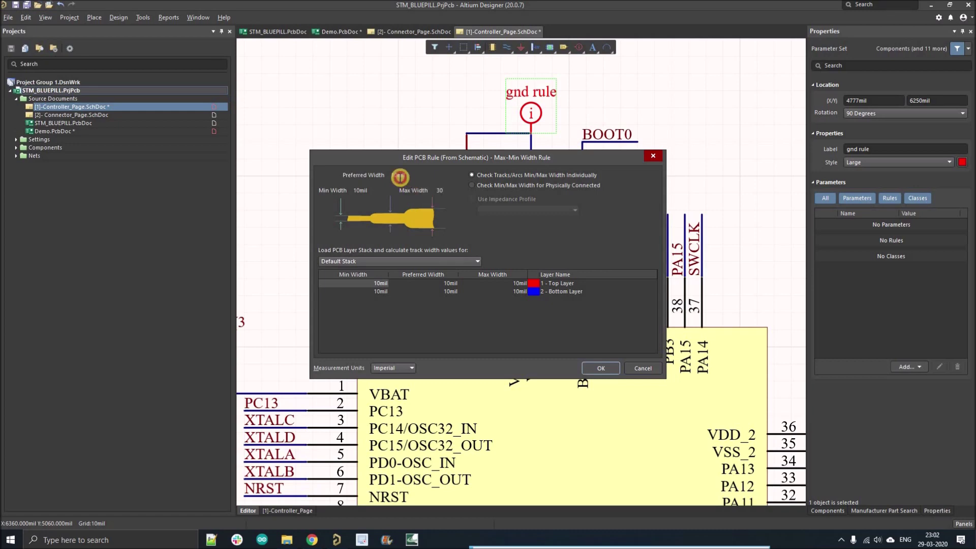
{"action": "left_click", "coordinate": [399, 177]}
{"action": "left_click", "coordinate": [430, 280]}
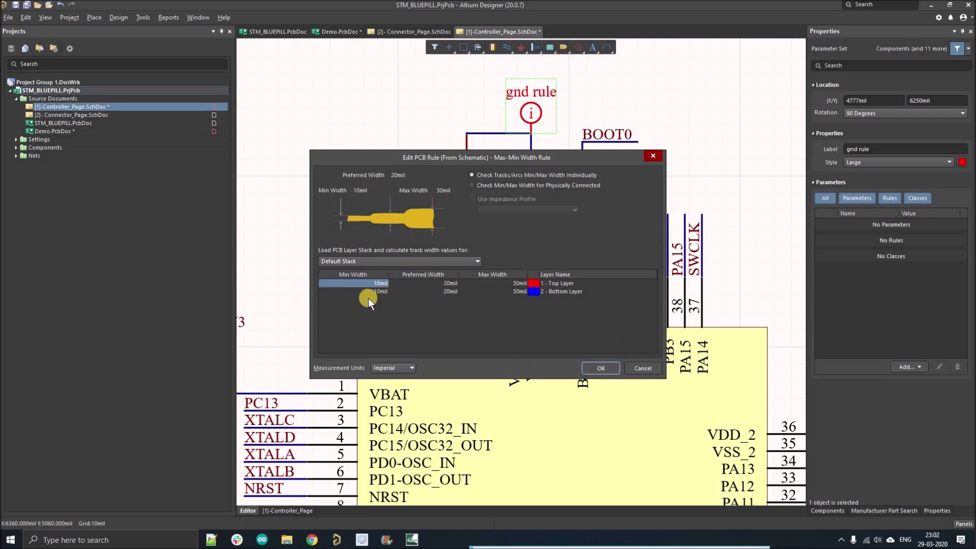
{"action": "left_click", "coordinate": [599, 370]}
{"action": "scroll", "coordinate": [453, 207], "scroll_direction": "down", "scroll_amount": 3, "text": "ctrl"}
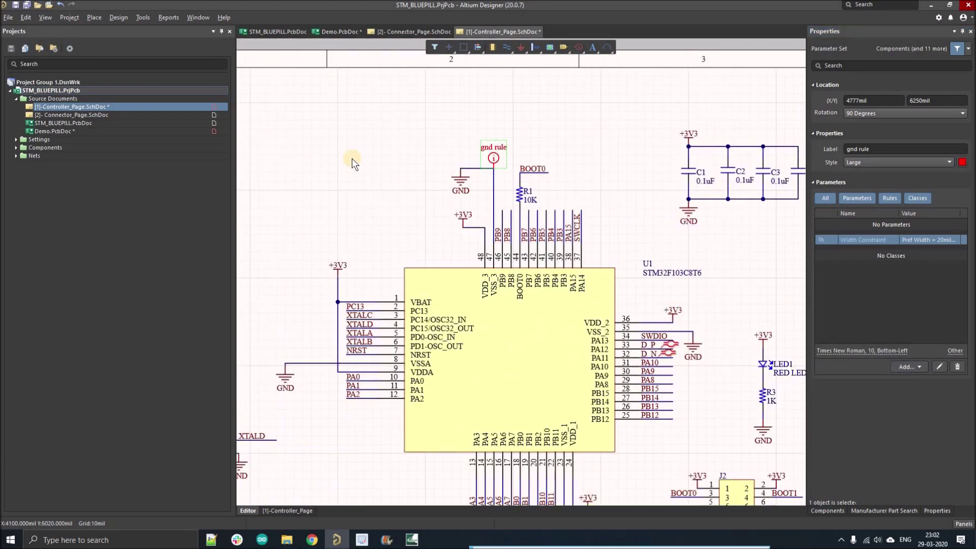
{"action": "left_click", "coordinate": [355, 164]}
Open Demo.PcbDoc and execute Import Changes From STM_BLUEPILL.PrjPcb to add the GND width rule.
{"action": "left_click", "coordinate": [27, 5]}
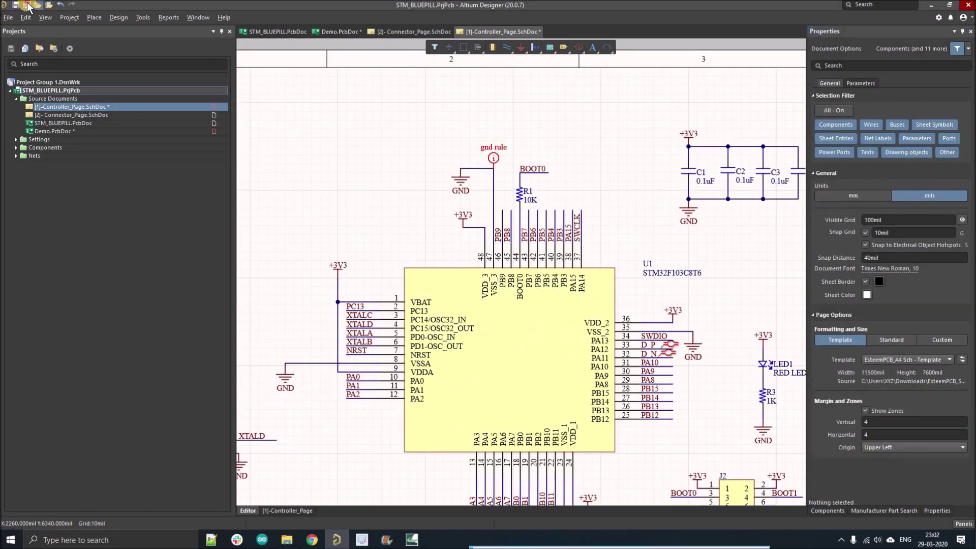
{"action": "double_click", "coordinate": [63, 130]}
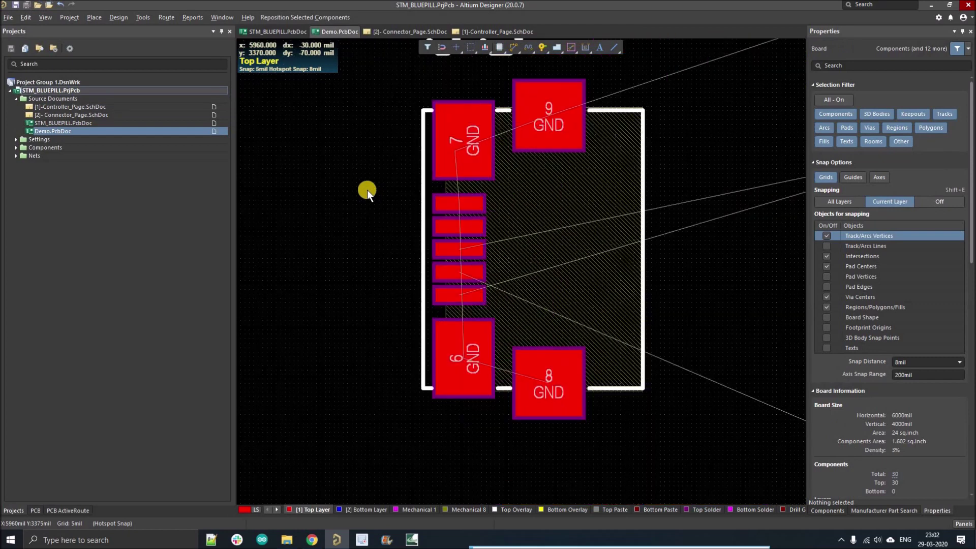
{"action": "left_click", "coordinate": [117, 18]}
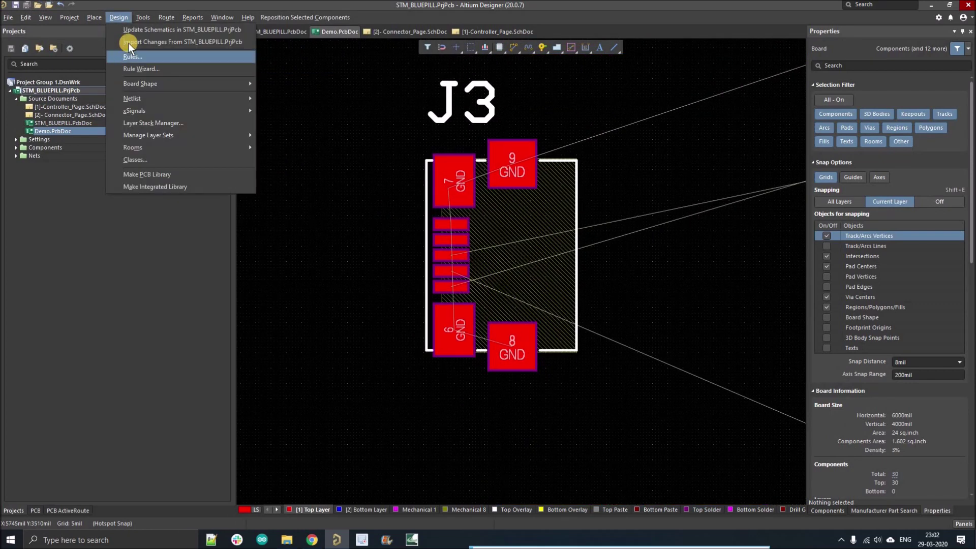
{"action": "left_click", "coordinate": [175, 42]}
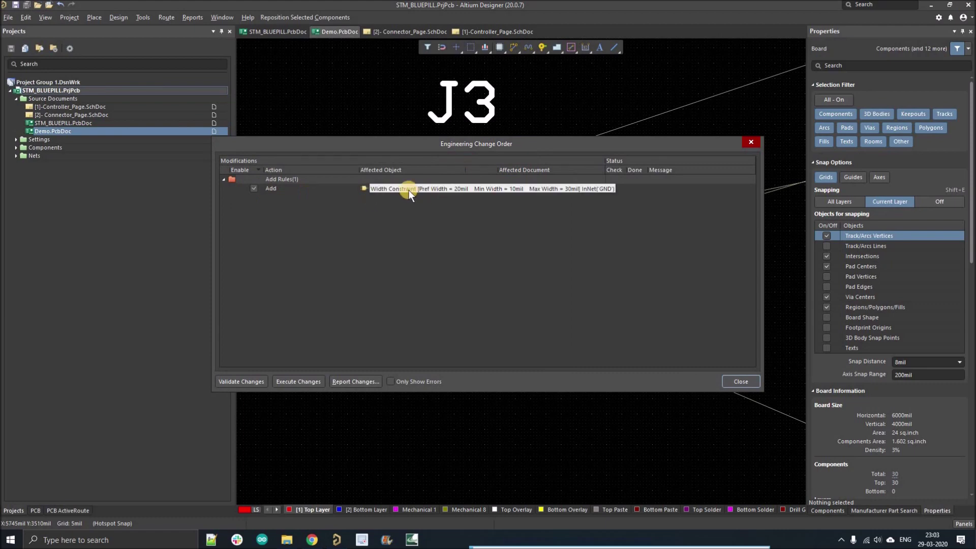
{"action": "left_click", "coordinate": [303, 382]}
{"action": "left_click", "coordinate": [749, 380]}
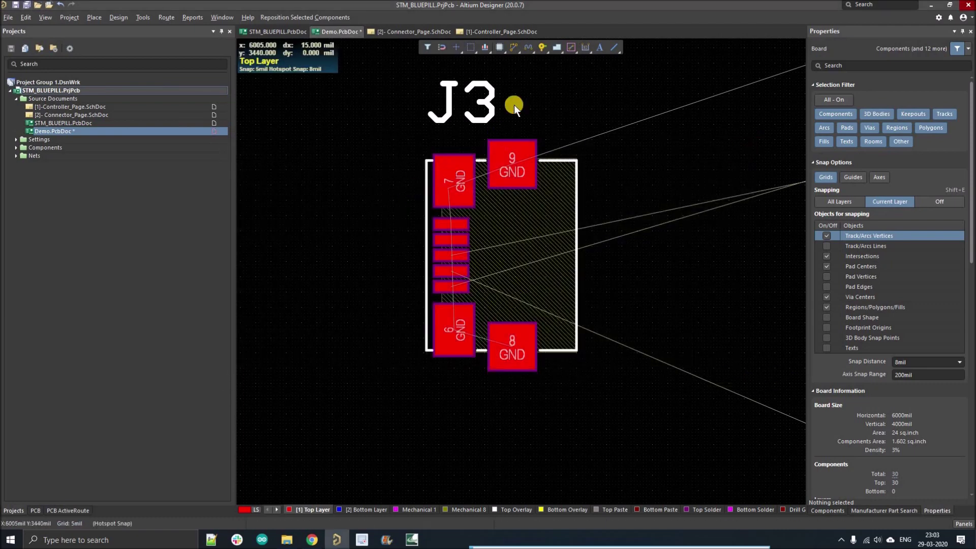
{"action": "left_click", "coordinate": [514, 47]}
Route a short GND track leftward out of pad 7 of J3.
{"action": "scroll", "coordinate": [473, 187], "scroll_direction": "up", "scroll_amount": 2, "text": "ctrl"}
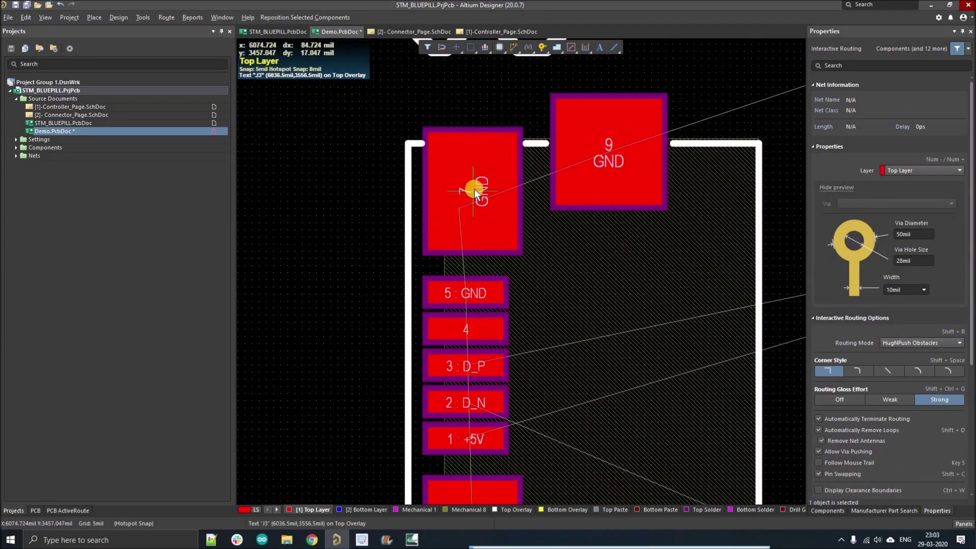
{"action": "scroll", "coordinate": [474, 188], "scroll_direction": "down", "scroll_amount": 2, "text": "ctrl"}
{"action": "left_click", "coordinate": [474, 188]}
{"action": "key", "text": "shift+space"}
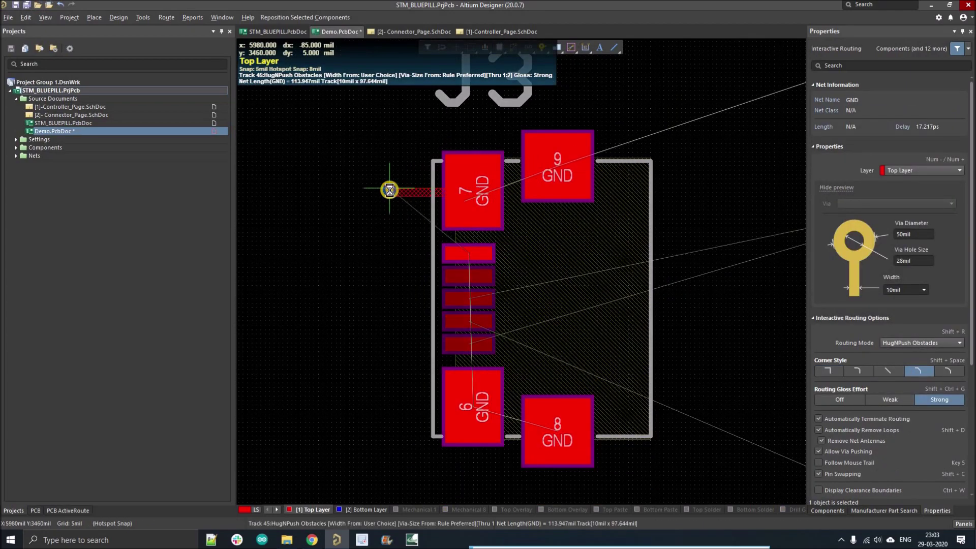
{"action": "left_click", "coordinate": [389, 191]}
{"action": "right_click", "coordinate": [419, 202]}
Set the new GND track's width to 30mil.
{"action": "scroll", "coordinate": [418, 187], "scroll_direction": "up", "scroll_amount": 1, "text": "ctrl"}
{"action": "left_click", "coordinate": [419, 192]}
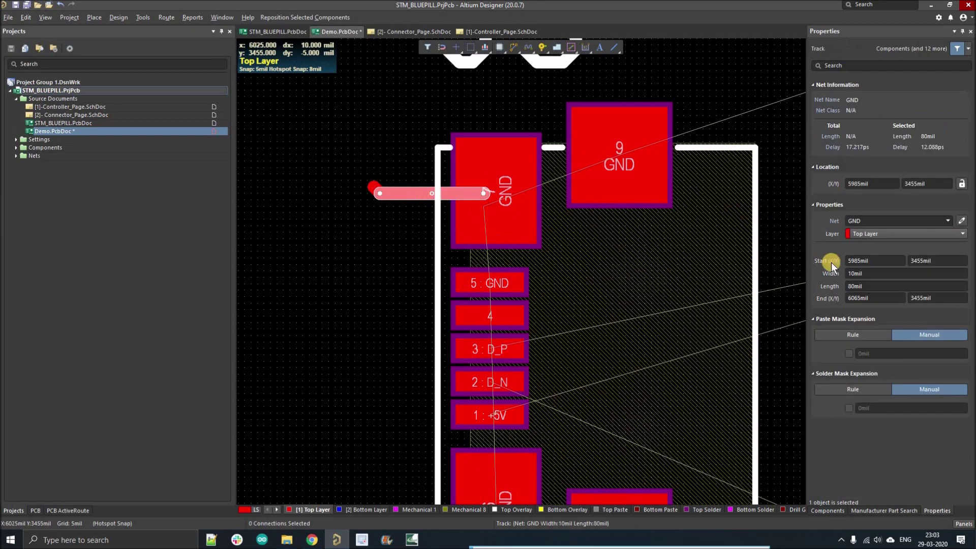
{"action": "left_click", "coordinate": [873, 270]}
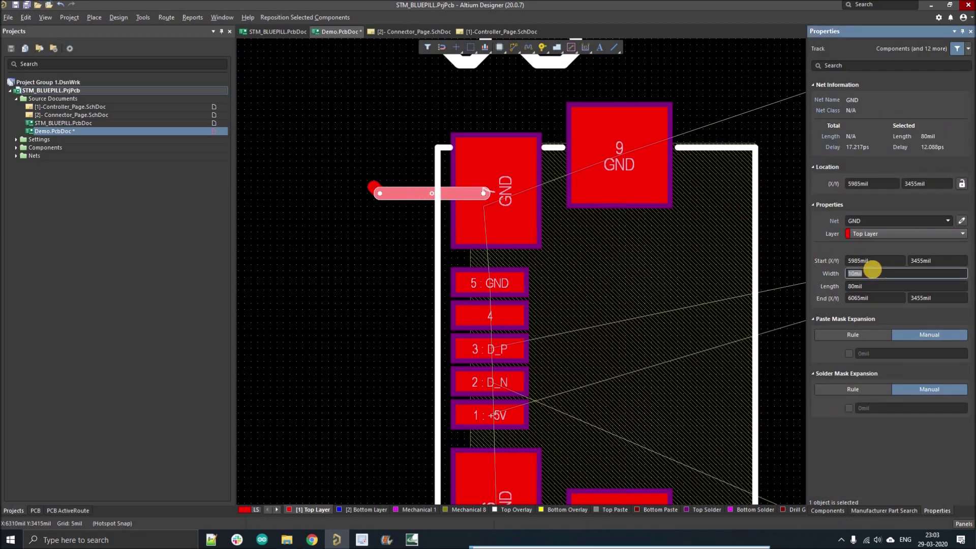
{"action": "type", "text": "30"}
{"action": "key", "text": "Return"}
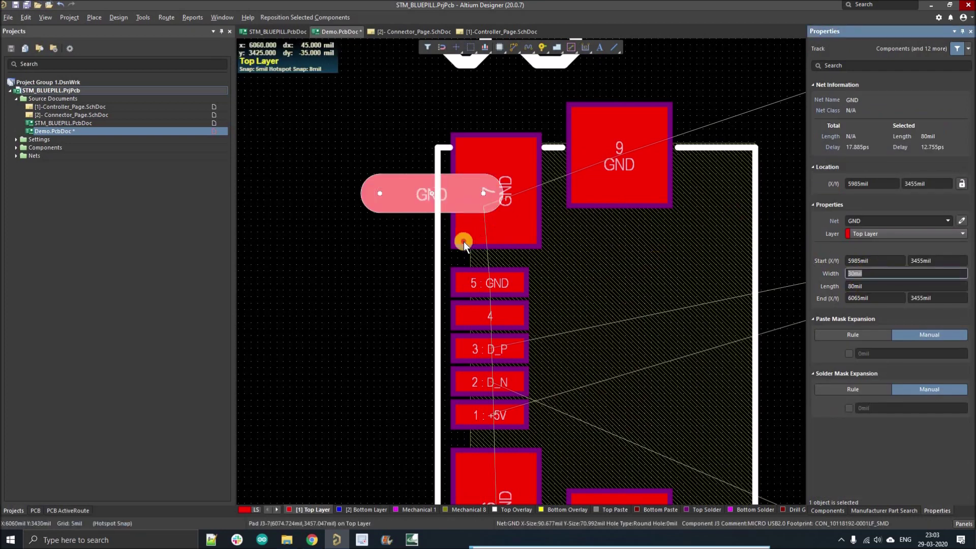
{"action": "scroll", "coordinate": [422, 257], "scroll_direction": "down", "scroll_amount": 2, "text": "ctrl"}
{"action": "left_click", "coordinate": [441, 230]}
{"action": "key", "text": "Escape"}
{"action": "scroll", "coordinate": [435, 212], "scroll_direction": "up", "scroll_amount": 2, "text": "ctrl"}
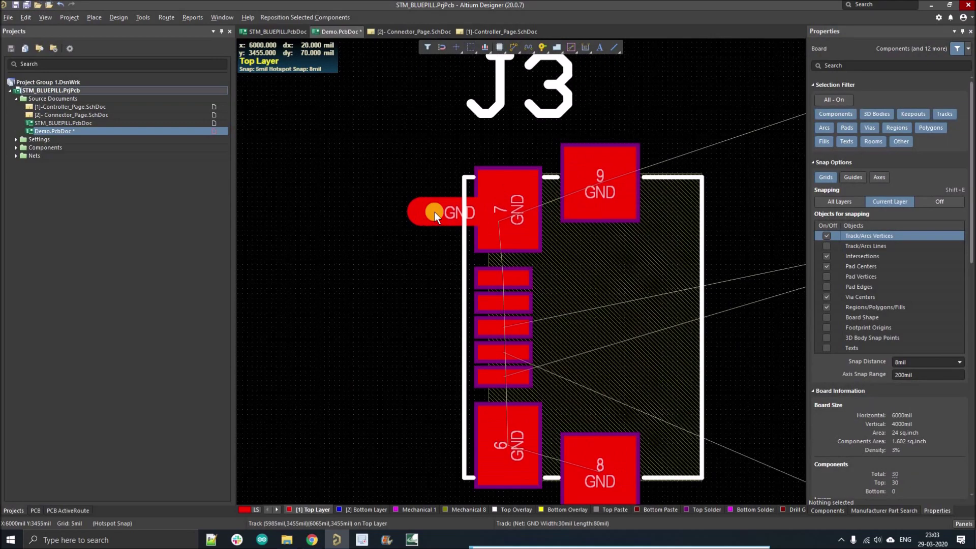
{"action": "scroll", "coordinate": [434, 212], "scroll_direction": "up", "scroll_amount": 1, "text": "ctrl"}
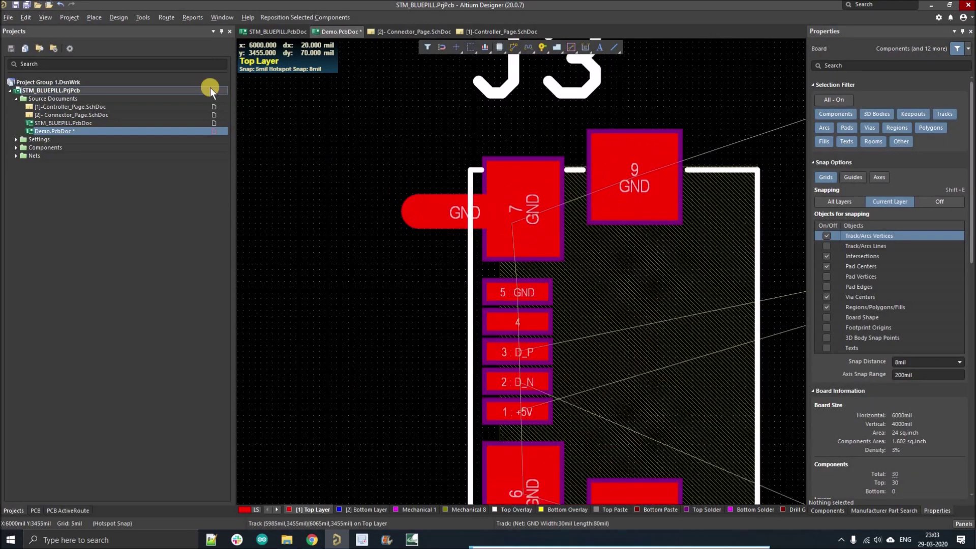
{"action": "left_click", "coordinate": [121, 22]}
{"action": "left_click", "coordinate": [137, 61]}
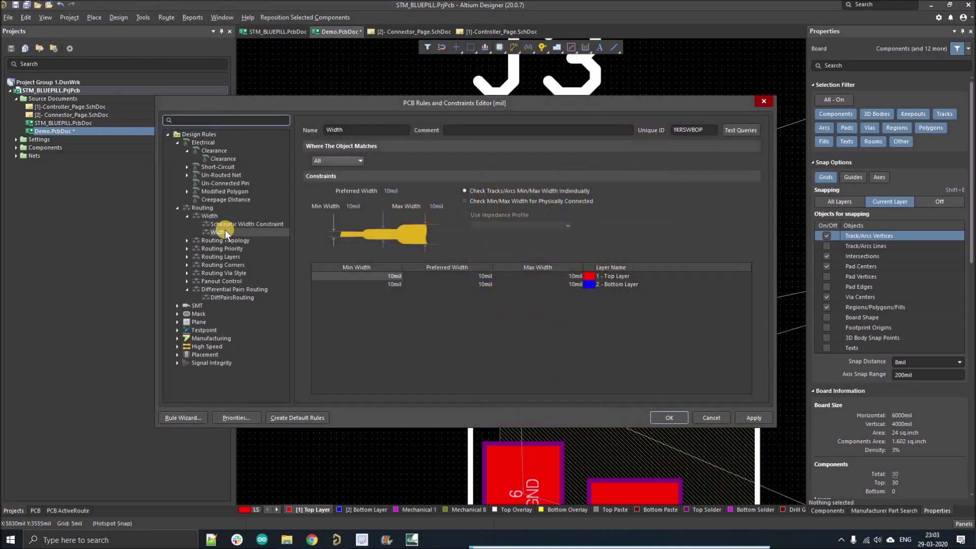
{"action": "left_click", "coordinate": [223, 224]}
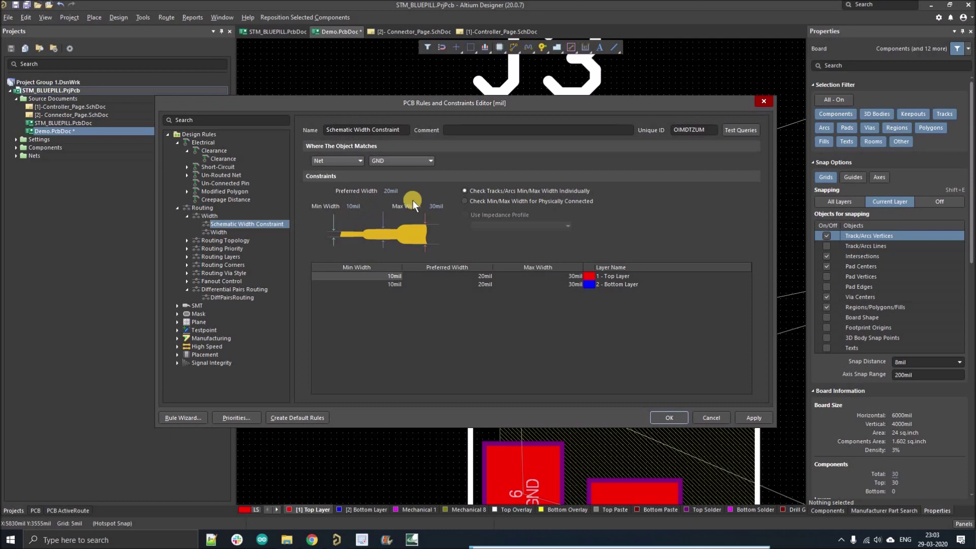
Close the rules editor and nudge the board view around J3.
{"action": "key", "text": "Return"}
{"action": "scroll", "coordinate": [407, 226], "scroll_direction": "down", "scroll_amount": 3, "text": "ctrl"}
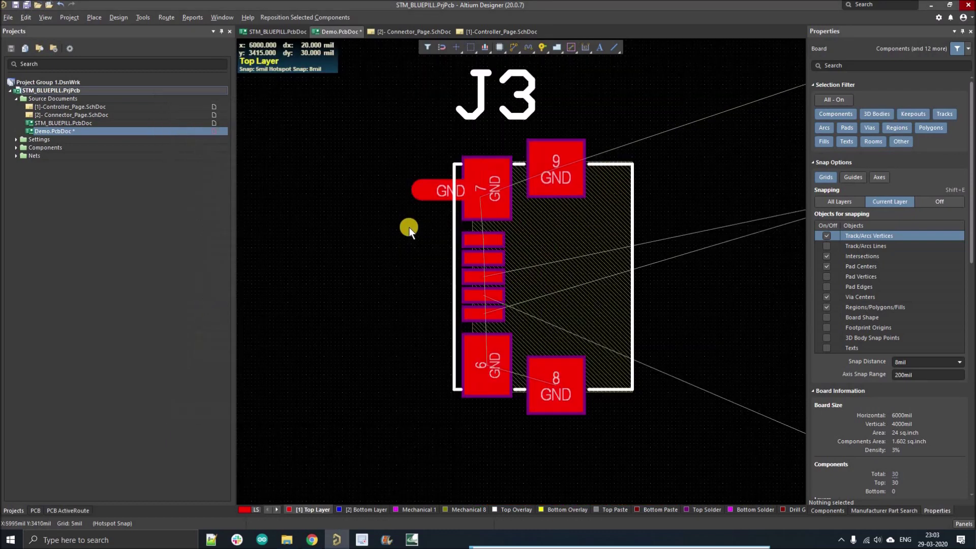
{"action": "scroll", "coordinate": [447, 269], "scroll_direction": "up", "scroll_amount": 1, "text": "ctrl"}
{"action": "scroll", "coordinate": [470, 280], "scroll_direction": "up", "scroll_amount": 4, "text": "ctrl"}
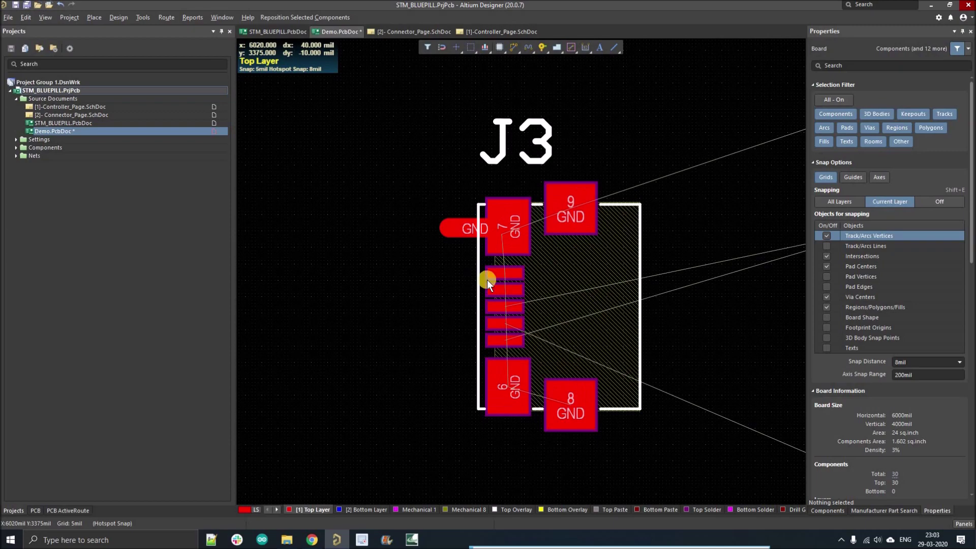
{"action": "right_click_drag", "start_coordinate": [485, 279], "coordinate": [472, 270]}
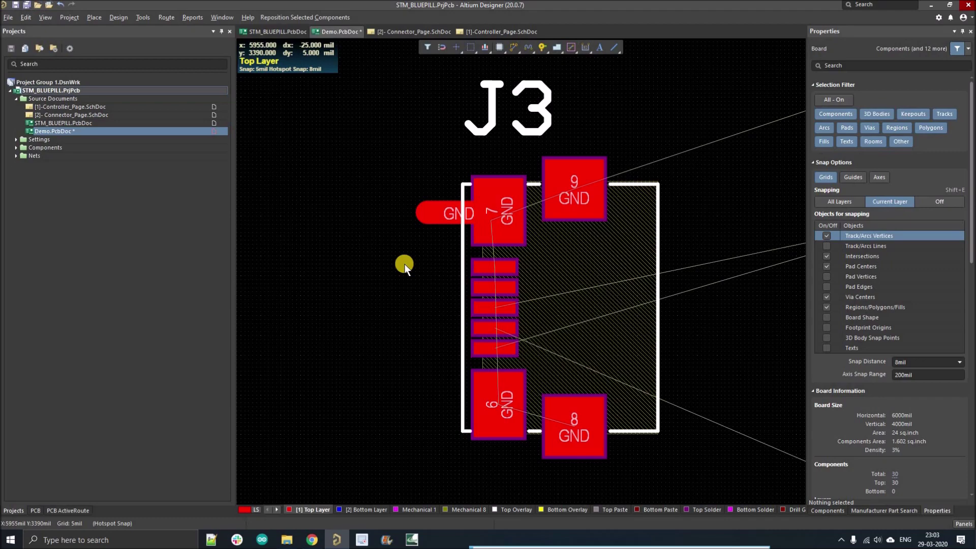
Switch through Connector_Page and STM_BLUEPILL.PcbDoc to the Controller_Page schematic.
{"action": "double_click", "coordinate": [106, 113]}
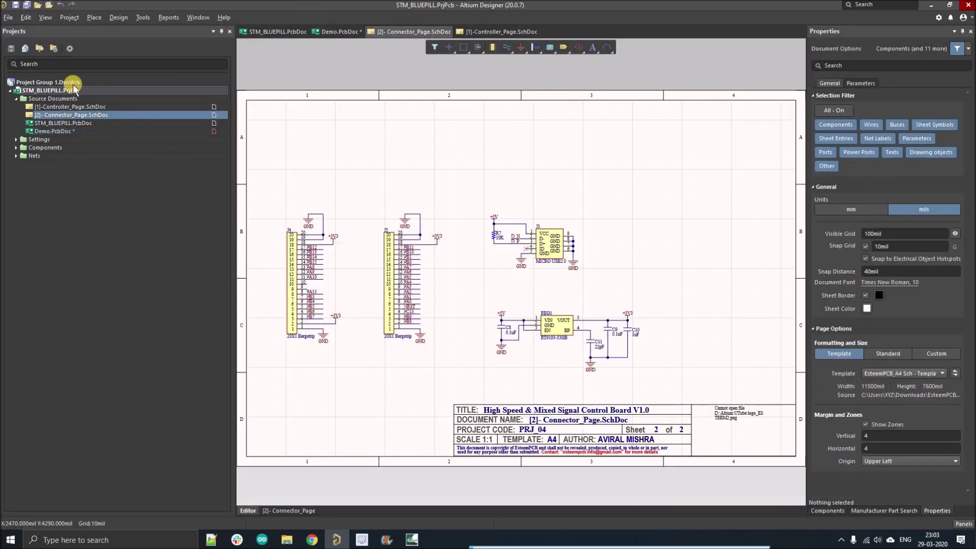
{"action": "double_click", "coordinate": [64, 123]}
{"action": "double_click", "coordinate": [71, 107]}
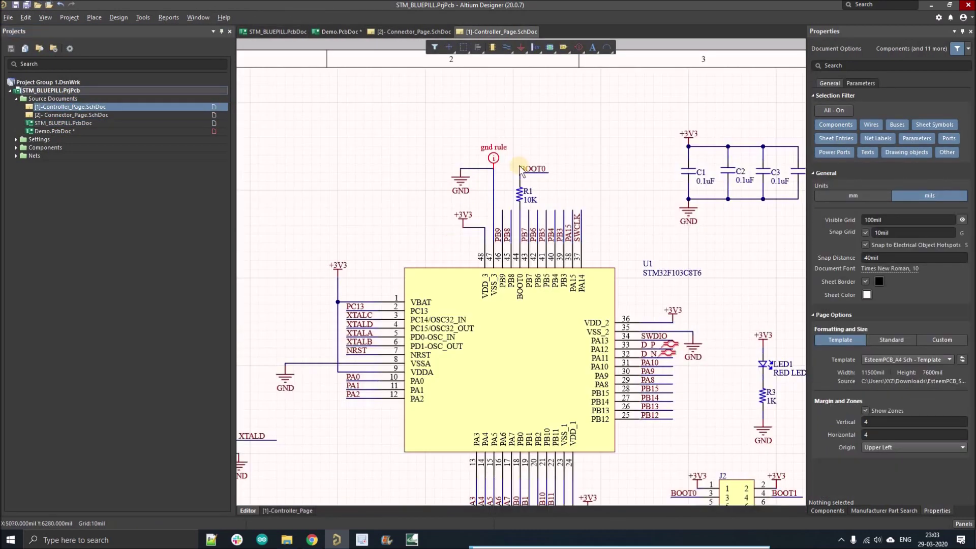
{"action": "scroll", "coordinate": [504, 166], "scroll_direction": "up", "scroll_amount": 2, "text": "ctrl"}
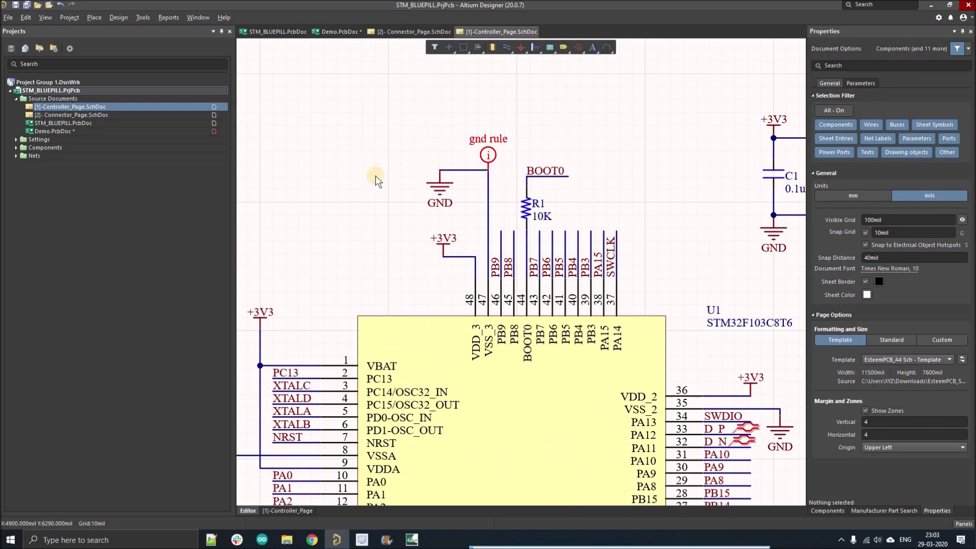